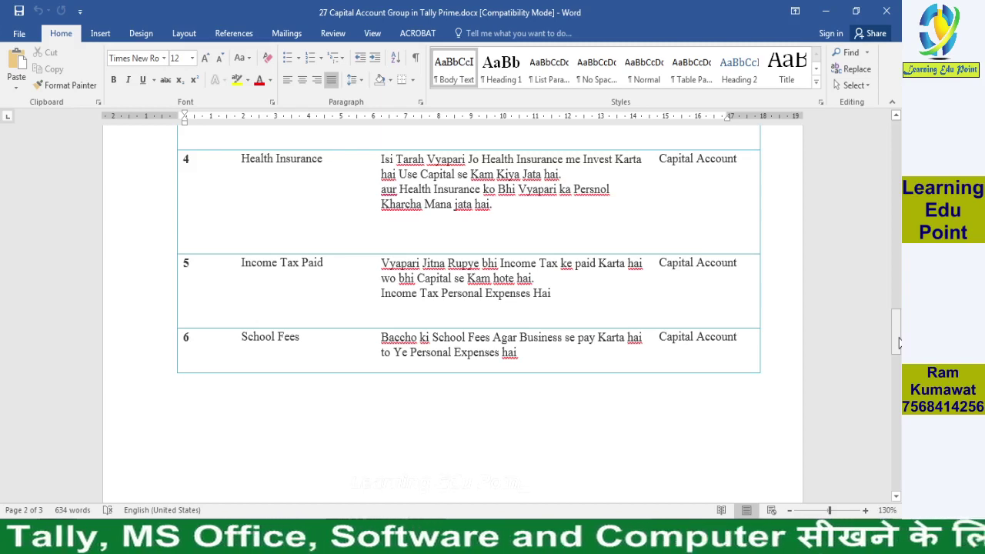
Step: Read past the capital expense table in the Word notes to the section on the Capital Account group's nature
{"action": "left_click_drag", "start_coordinate": [898, 342], "coordinate": [896, 363]}
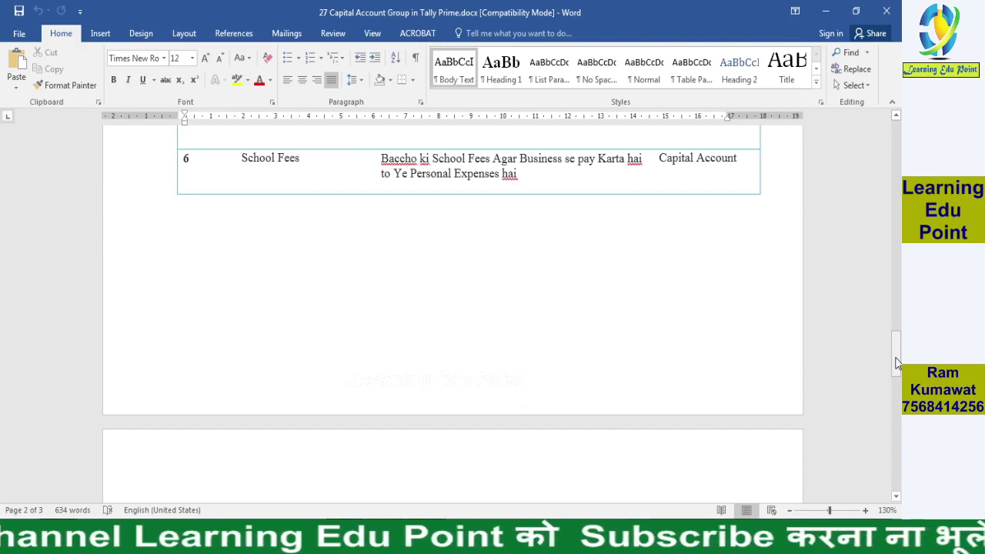
{"action": "left_click_drag", "start_coordinate": [897, 363], "coordinate": [896, 381]}
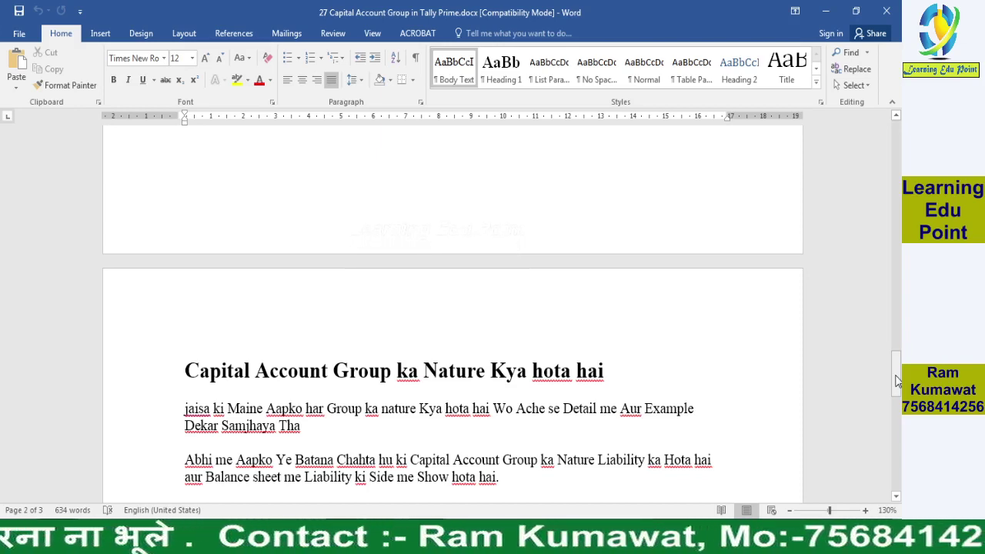
{"action": "left_click_drag", "start_coordinate": [896, 380], "coordinate": [893, 421]}
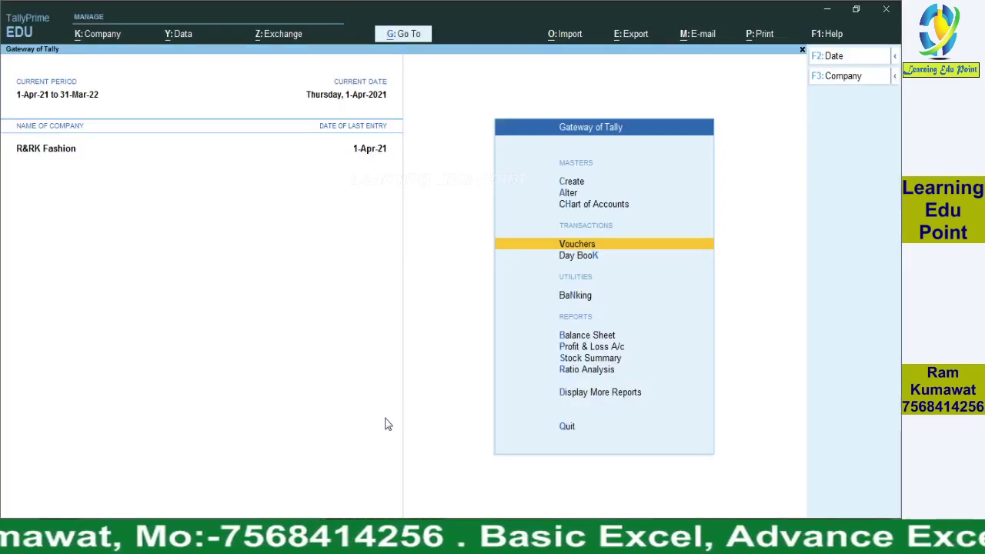
Step: Switch to TallyPrime, view the Capital Account group summary from the Balance Sheet, and return to the Gateway of Tally
{"action": "key", "text": "Down"}
{"action": "key", "text": "Down"}
{"action": "key", "text": "Down"}
{"action": "key", "text": "Down"}
{"action": "key", "text": "Up"}
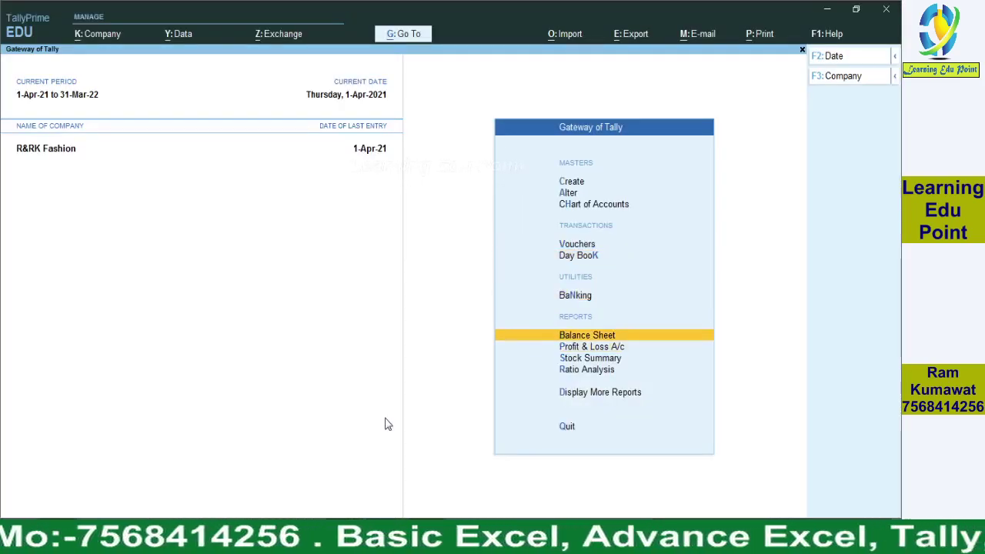
{"action": "key", "text": "Return"}
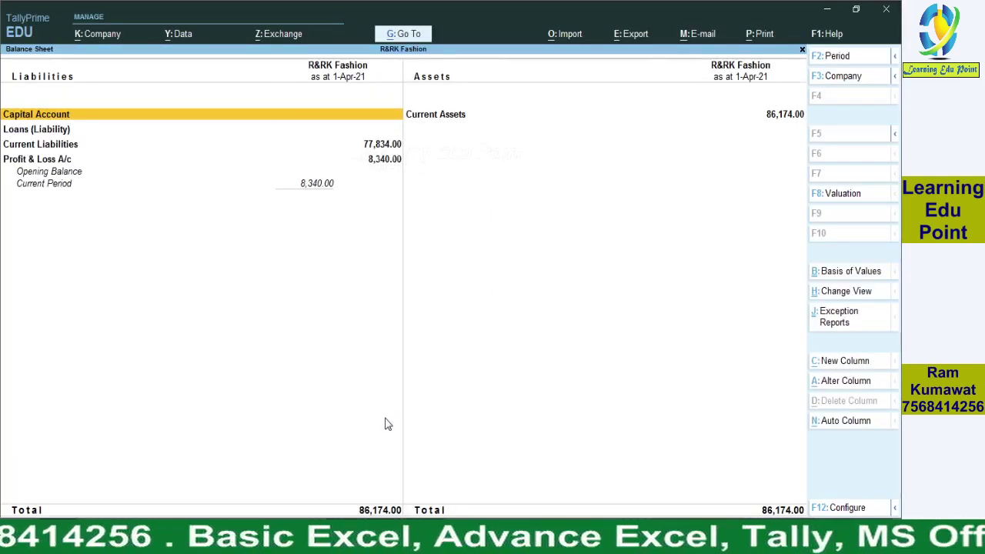
{"action": "key", "text": "Return"}
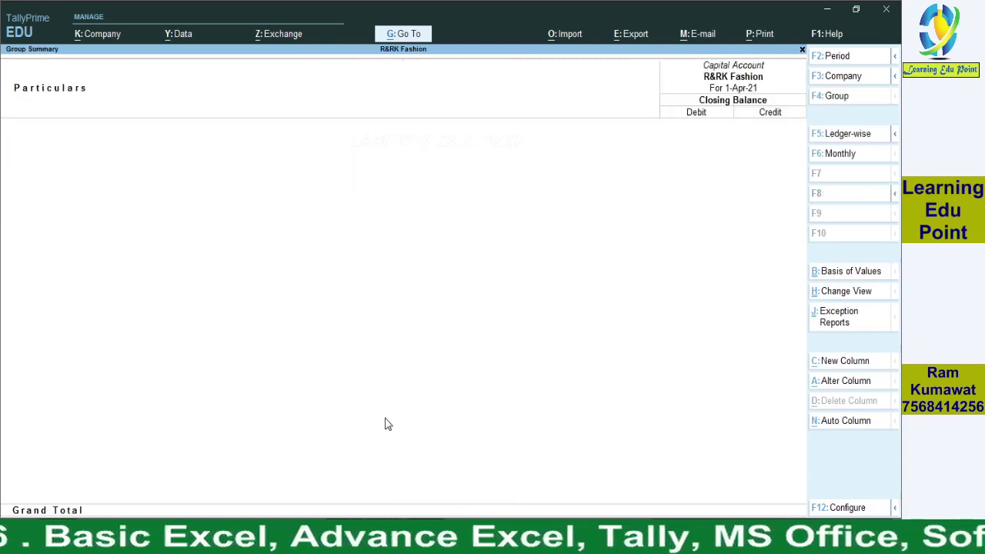
{"action": "key", "text": "Escape"}
{"action": "key", "text": "Escape"}
Step: Start a new accounting voucher and set its type to Receipt
{"action": "key", "text": "Up"}
{"action": "key", "text": "Up"}
{"action": "key", "text": "Up"}
{"action": "key", "text": "Up"}
{"action": "key", "text": "Down"}
{"action": "key", "text": "Return"}
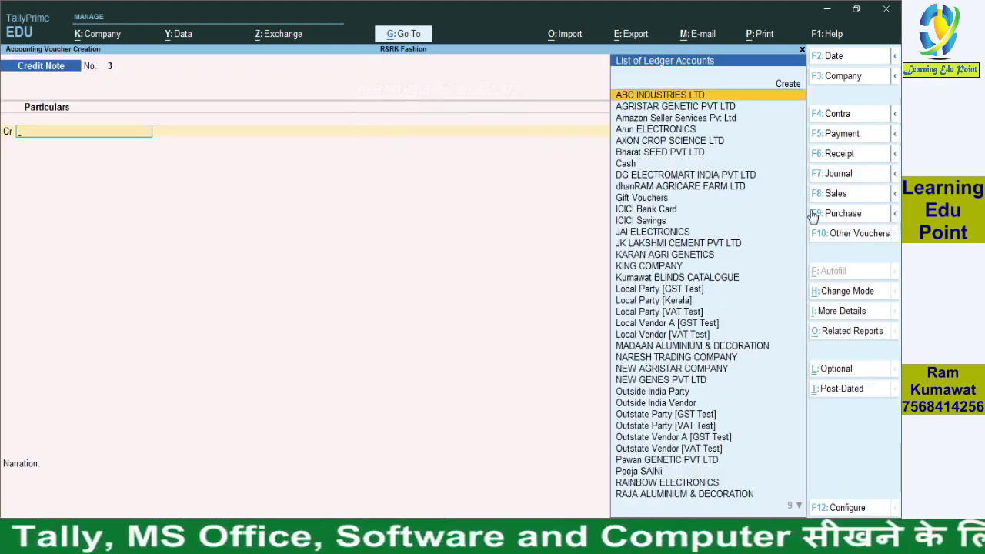
{"action": "left_click", "coordinate": [835, 155]}
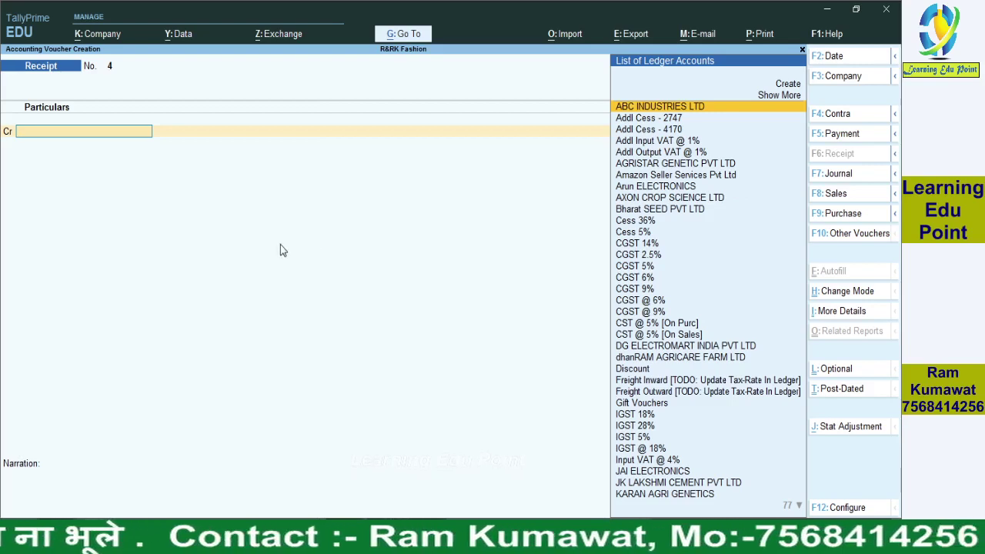
{"action": "type", "text": "Ca"}
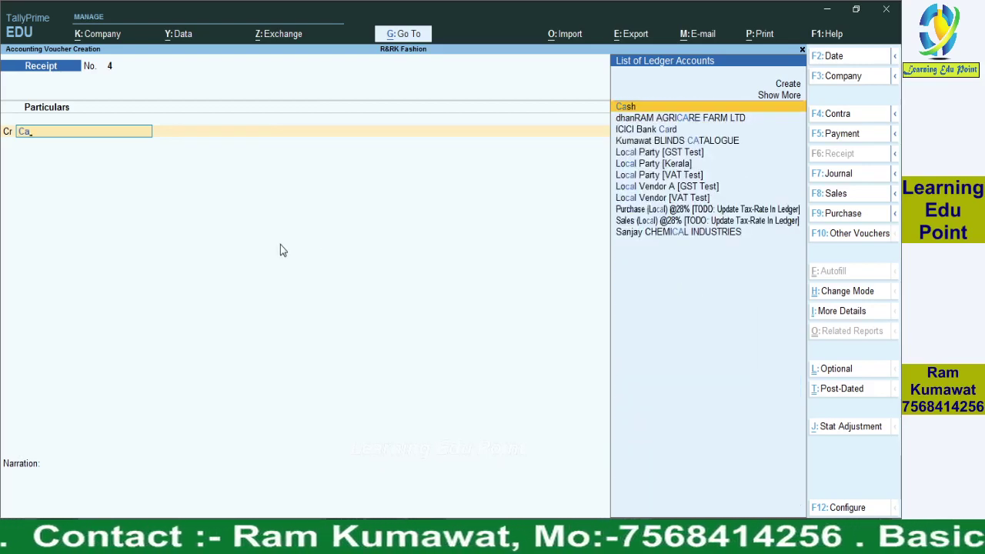
{"action": "type", "text": "h"}
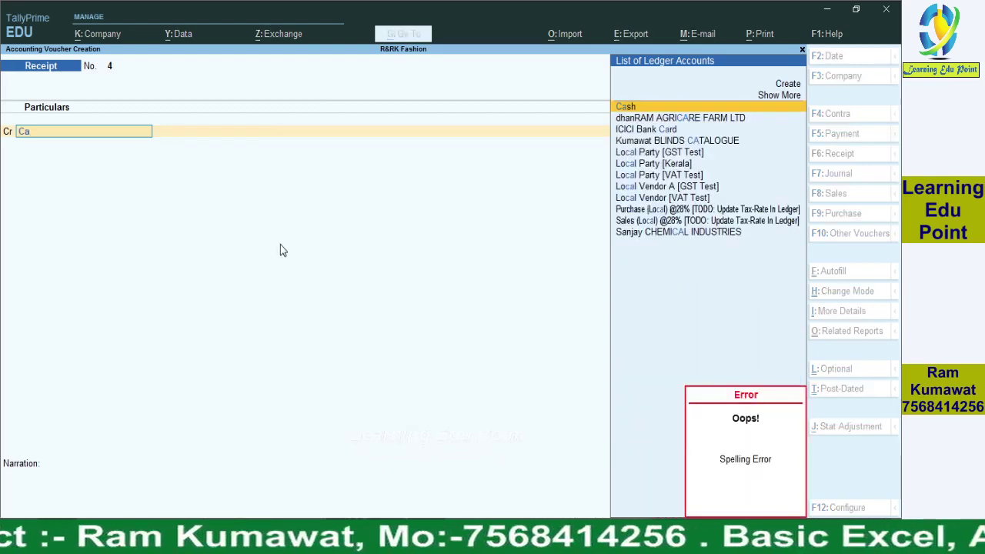
{"action": "key", "text": "BackSpace"}
{"action": "key", "text": "BackSpace"}
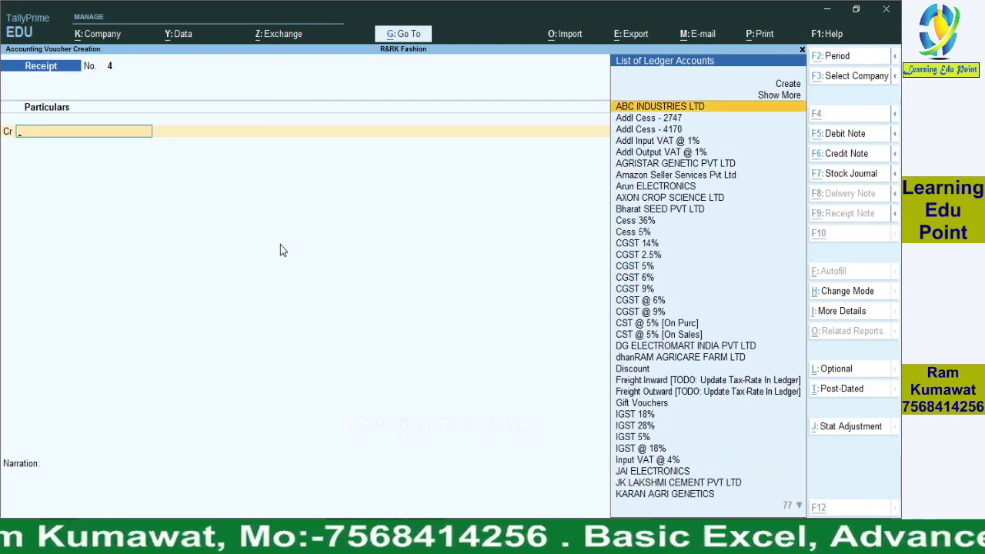
Step: Create a ledger for the credit line, named with the owner's first name plus "'s Capital", under the Capital Account group
{"action": "key", "text": "alt+c"}
{"action": "type", "text": "Ra"}
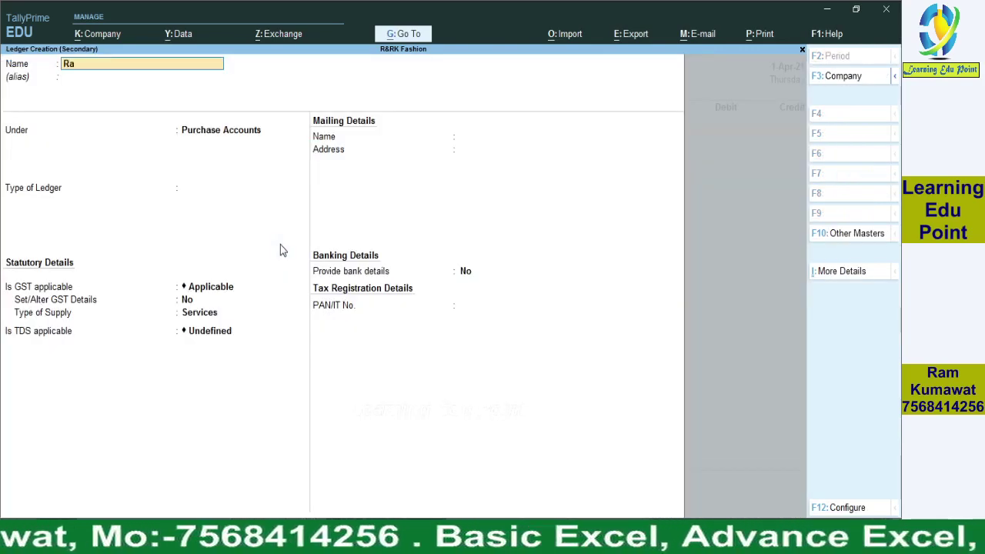
{"action": "type", "text": "m's"}
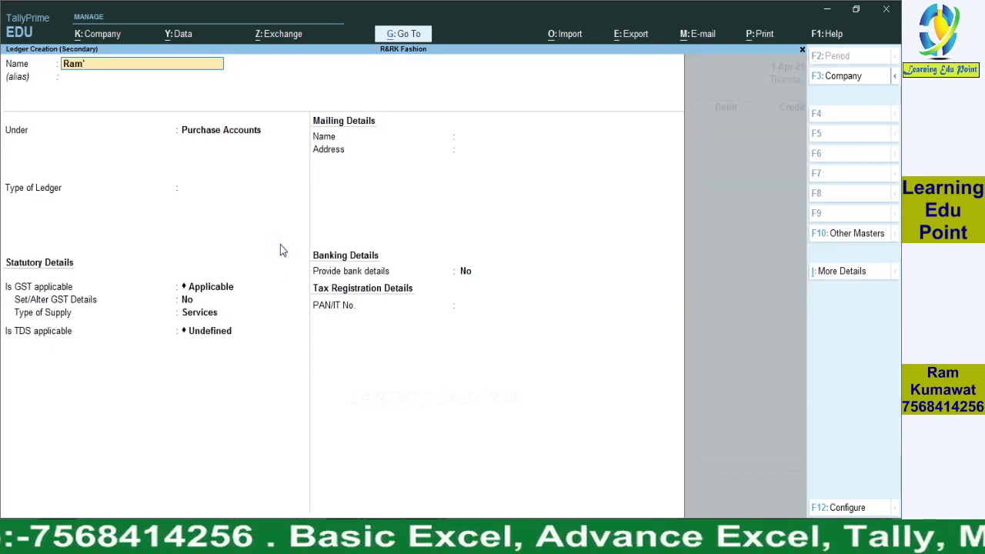
{"action": "type", "text": " Capita"}
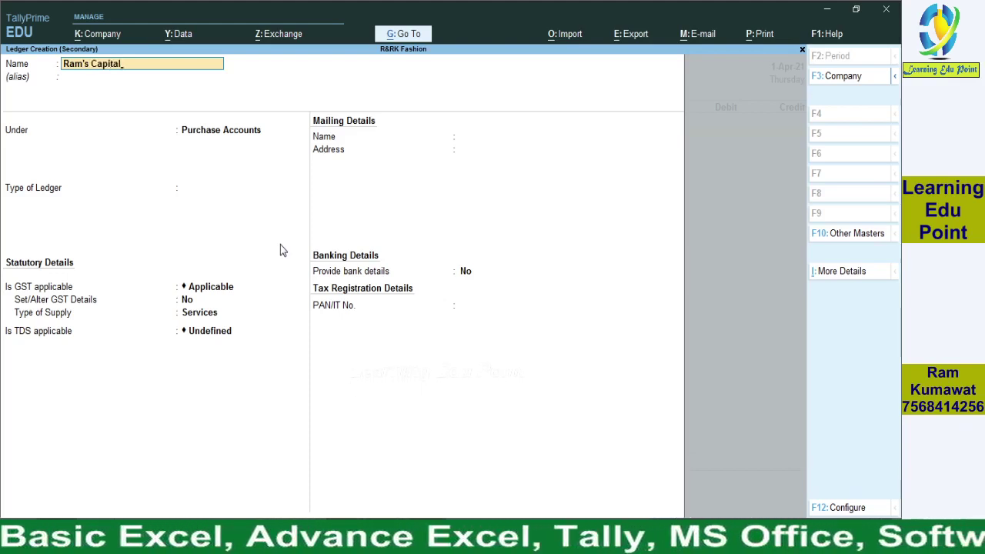
{"action": "type", "text": "l"}
{"action": "key", "text": "Return"}
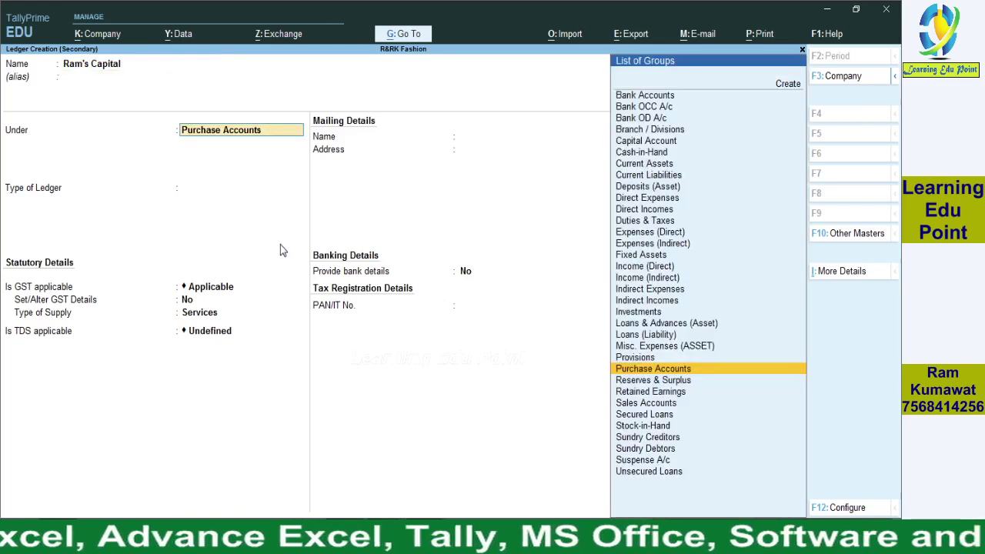
{"action": "type", "text": "Ca"}
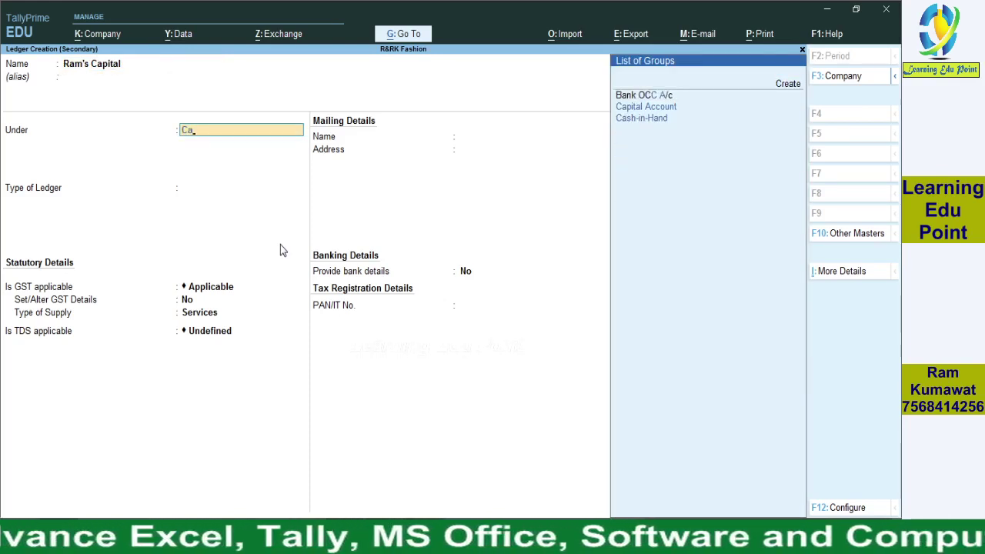
{"action": "key", "text": "Return"}
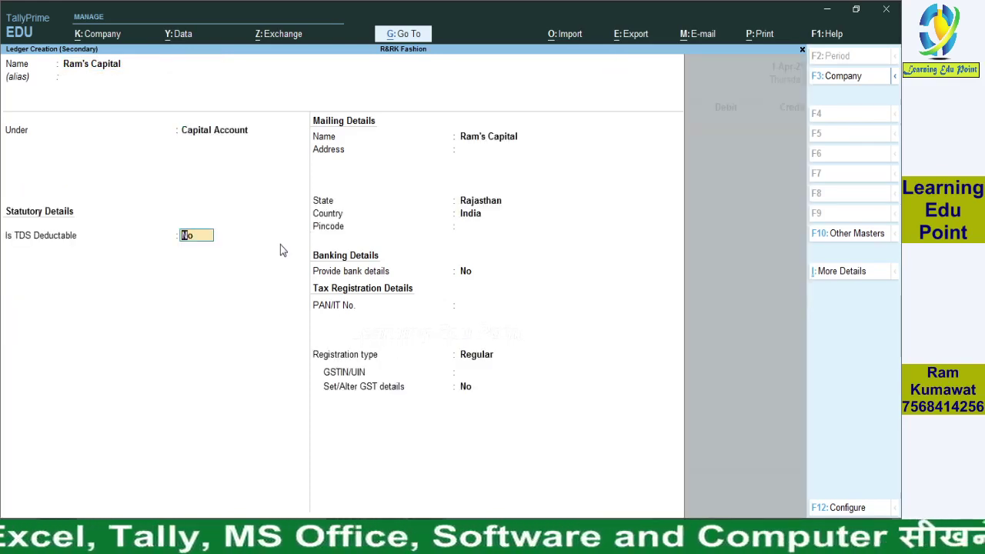
Step: Keep the new capital ledger's default TDS, mailing, banking and tax details, leaving the GSTIN/UIN blank
{"action": "key", "text": "Return"}
{"action": "key", "text": "Return"}
{"action": "key", "text": "Return"}
{"action": "key", "text": "Return"}
{"action": "key", "text": "Return"}
{"action": "key", "text": "Return"}
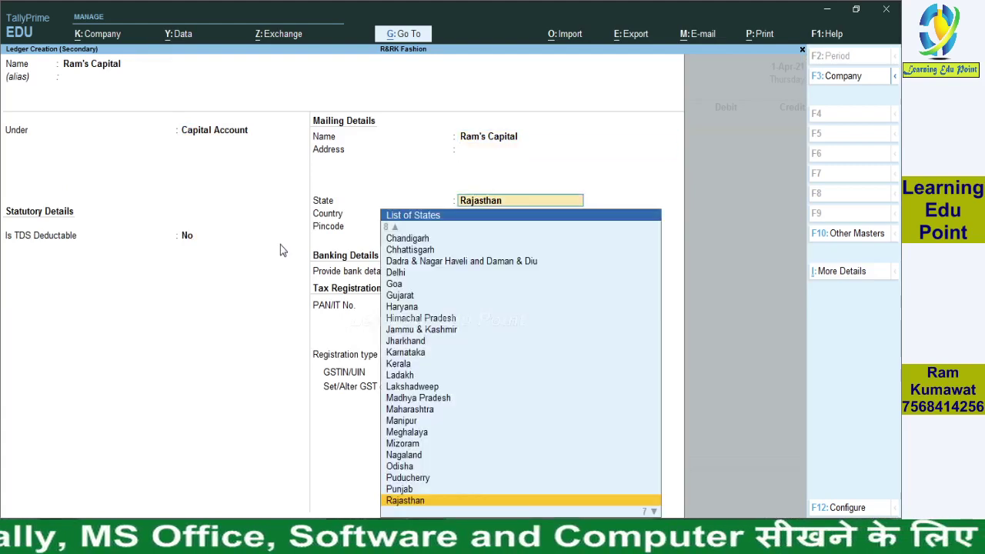
{"action": "key", "text": "Return"}
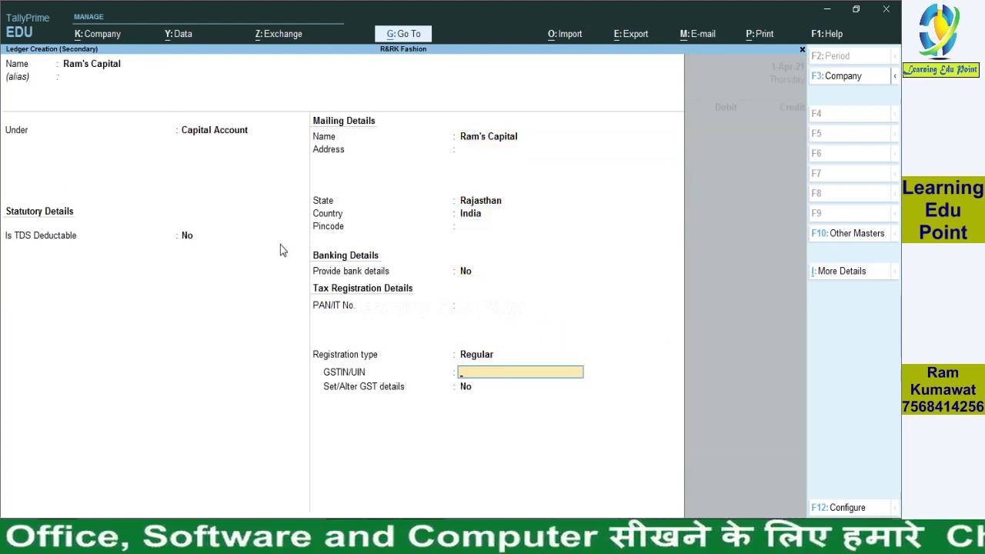
{"action": "key", "text": "Return"}
{"action": "key", "text": "Return"}
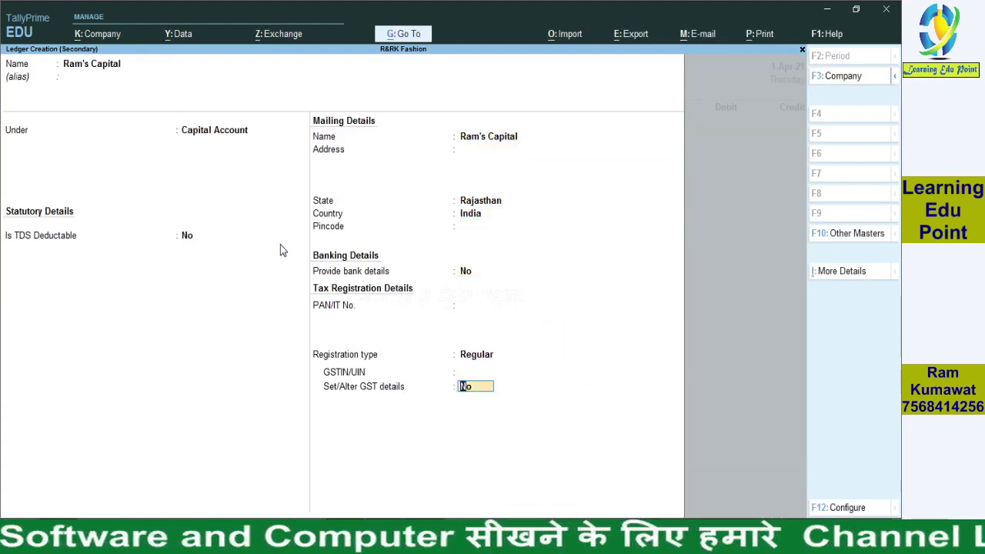
Step: Change the capital ledger's registration type to Unknown and save the ledger without a GSTIN/UIN
{"action": "key", "text": "BackSpace"}
{"action": "key", "text": "BackSpace"}
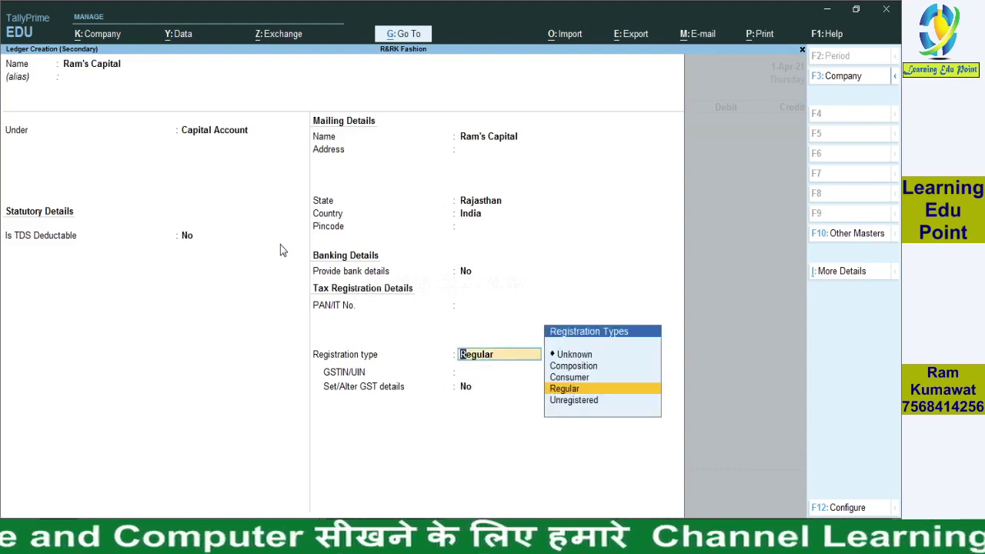
{"action": "key", "text": "Up"}
{"action": "key", "text": "Up"}
{"action": "key", "text": "Down"}
{"action": "key", "text": "Down"}
{"action": "key", "text": "Down"}
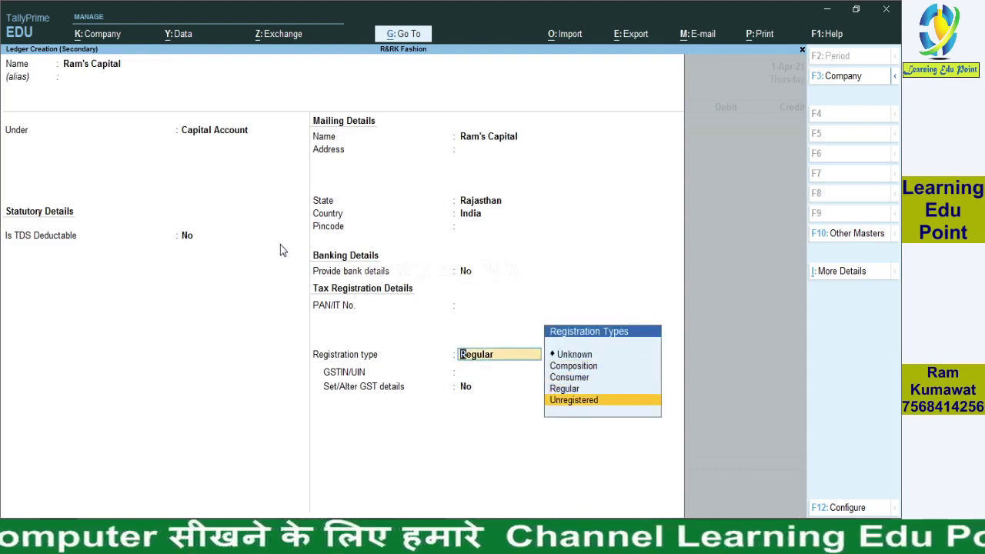
{"action": "key", "text": "Up"}
{"action": "key", "text": "Up"}
{"action": "key", "text": "Up"}
{"action": "key", "text": "Up"}
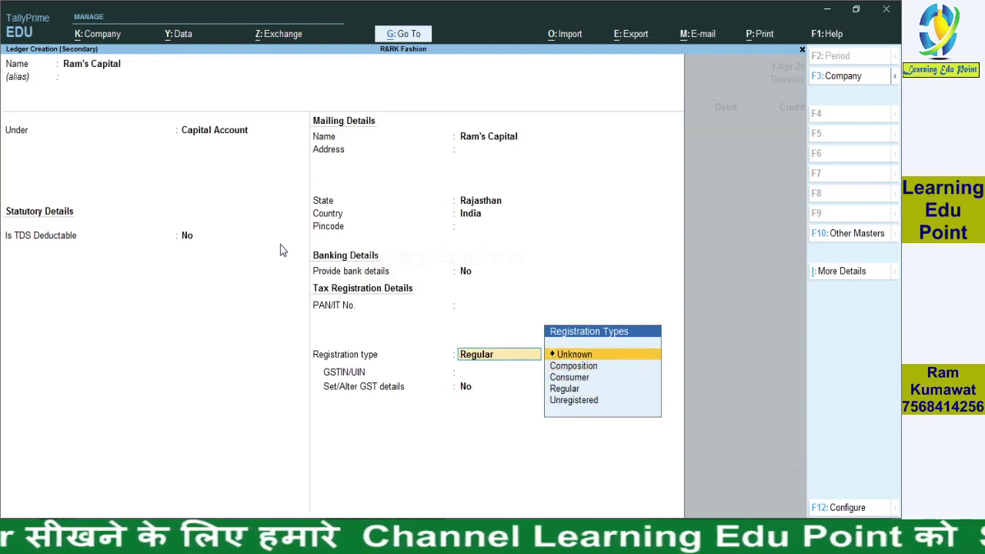
{"action": "key", "text": "Return"}
{"action": "key", "text": "Return"}
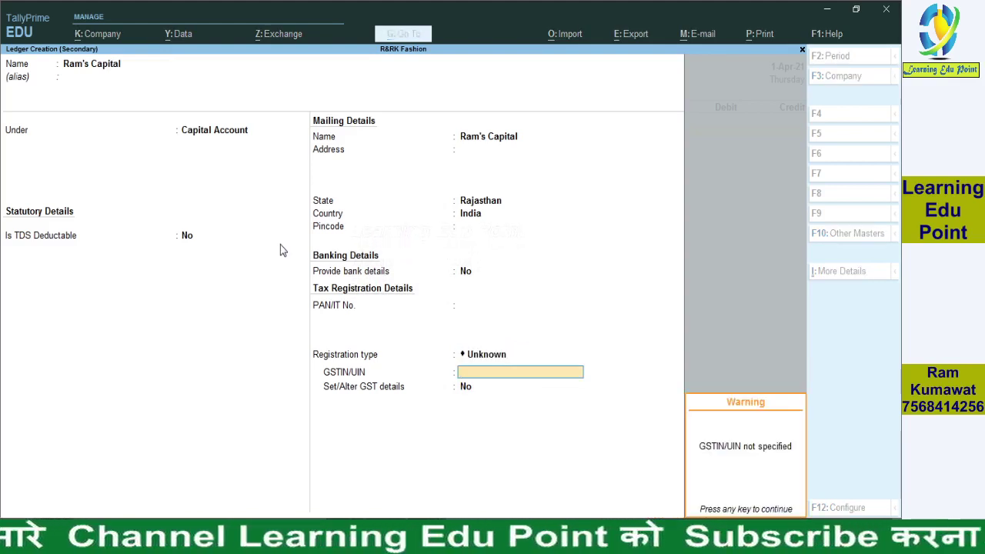
{"action": "key", "text": "Return"}
{"action": "key", "text": "Return"}
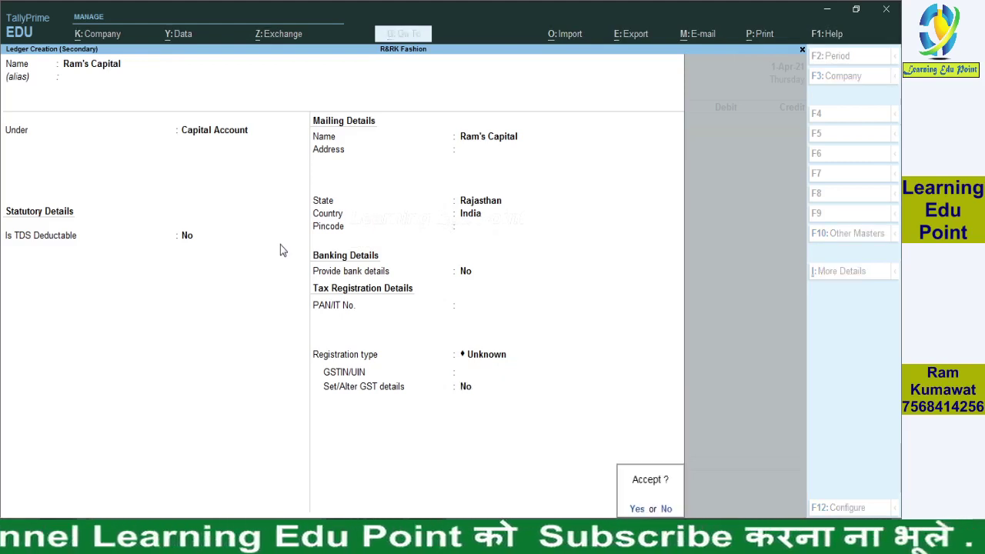
{"action": "key", "text": "Return"}
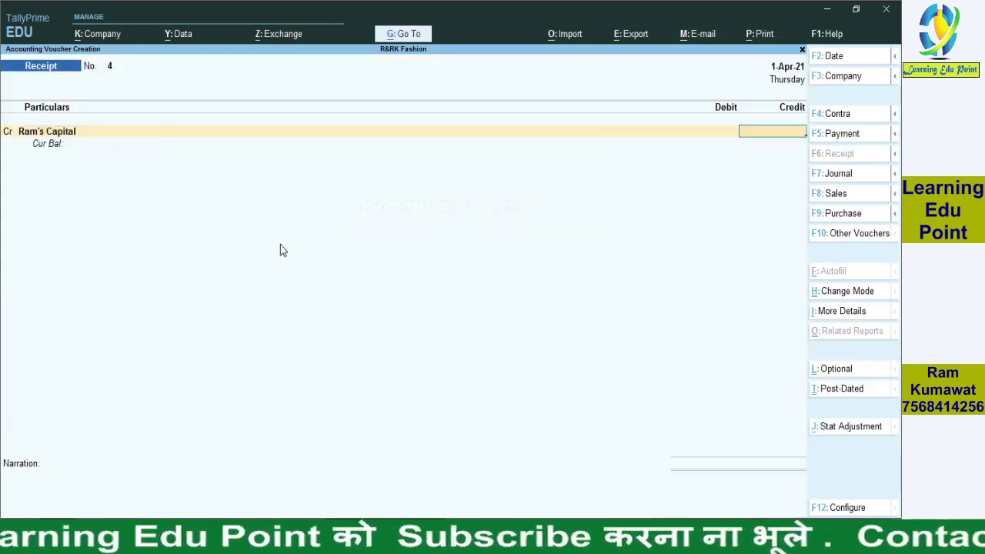
Step: Credit 100000 to the owner's capital ledger and debit the same amount to State Bank Of India
{"action": "type", "text": "100000"}
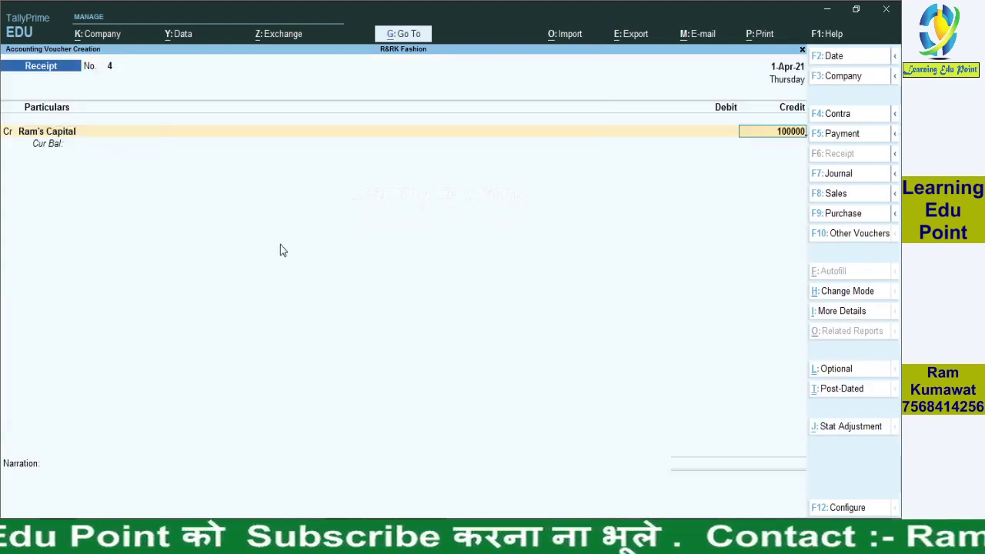
{"action": "key", "text": "Return"}
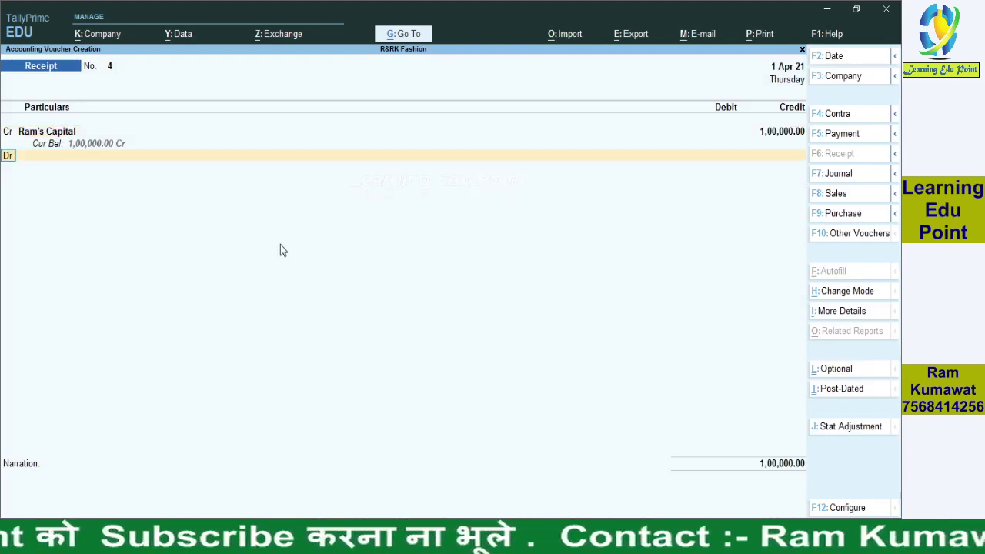
{"action": "key", "text": "Return"}
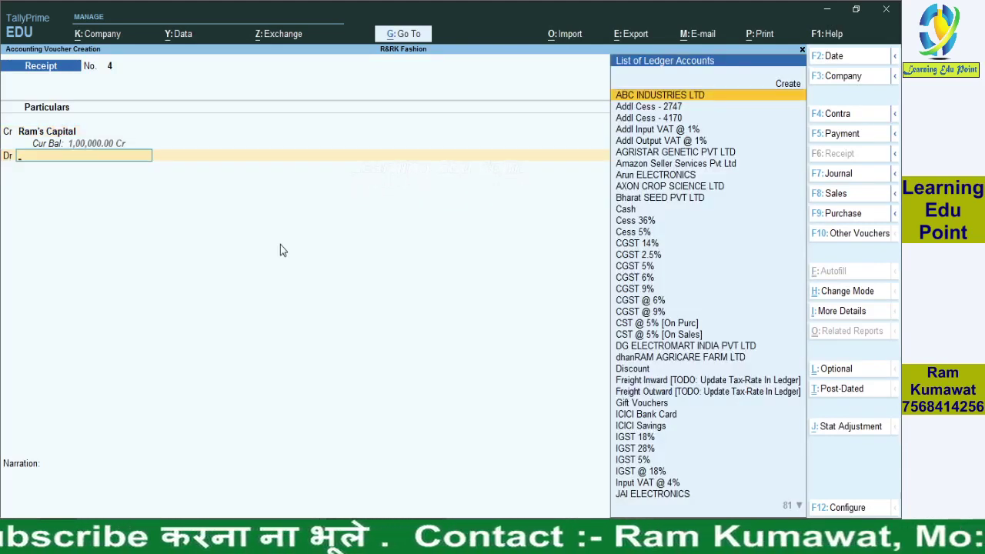
{"action": "type", "text": "sta"}
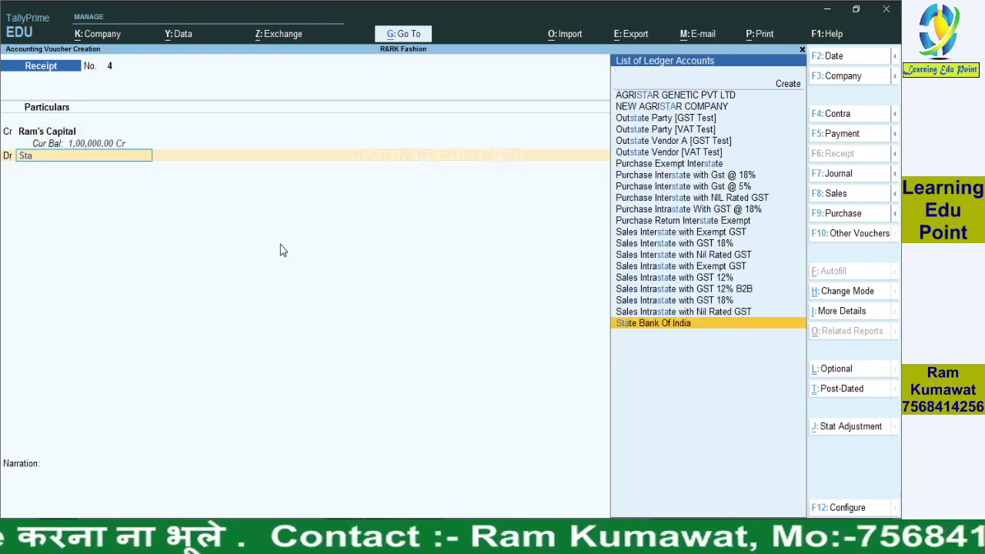
{"action": "key", "text": "Return"}
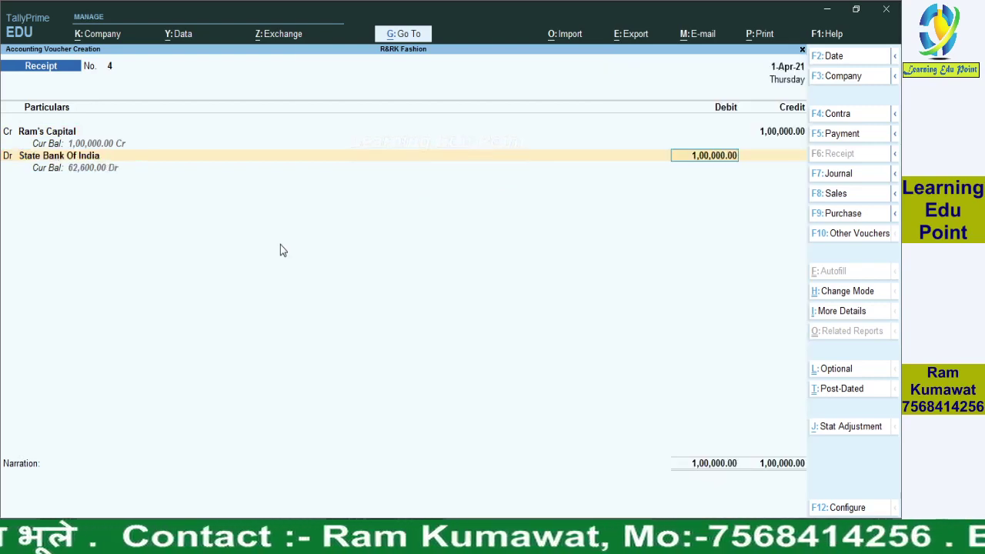
{"action": "key", "text": "Return"}
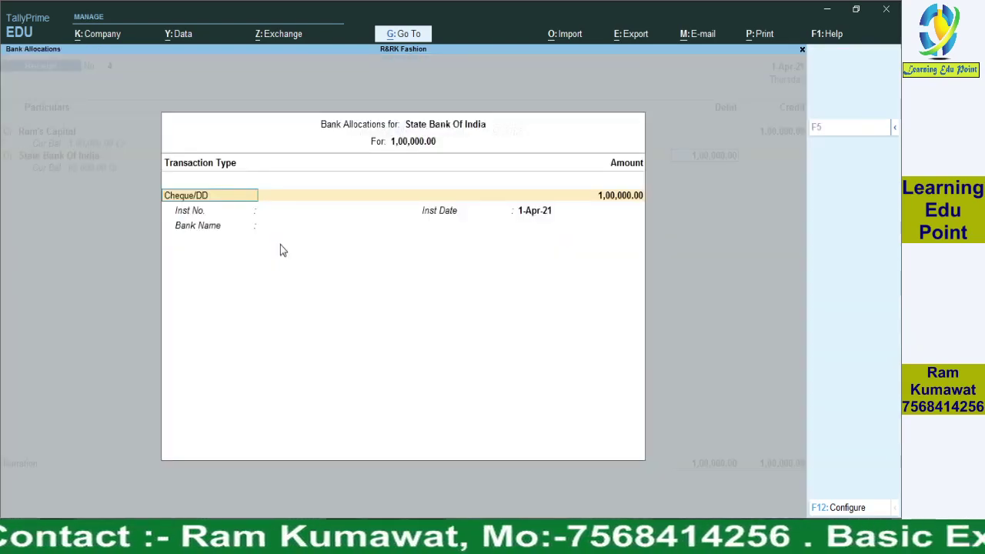
Step: Accept the State Bank Of India allocation as Cheque/DD for 1,00,000.00, leaving the instrument number and bank name blank
{"action": "key", "text": "Return"}
{"action": "key", "text": "Return"}
{"action": "key", "text": "Return"}
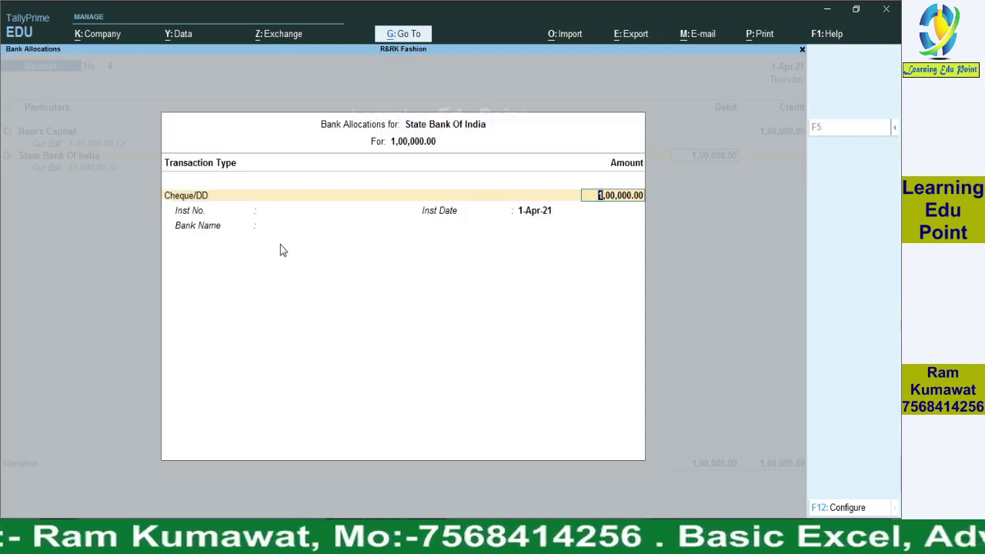
{"action": "key", "text": "Return"}
{"action": "key", "text": "Return"}
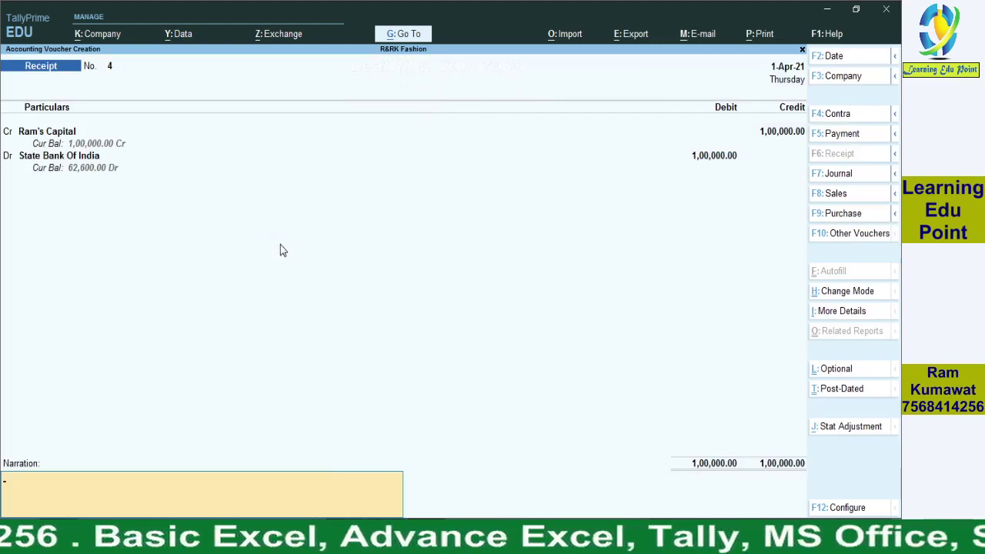
Step: Enter a narration stating amount Rs. 100000 received from the owner by chq.1344 dated 31/3/2021, and save the receipt voucher
{"action": "type", "text": "a"}
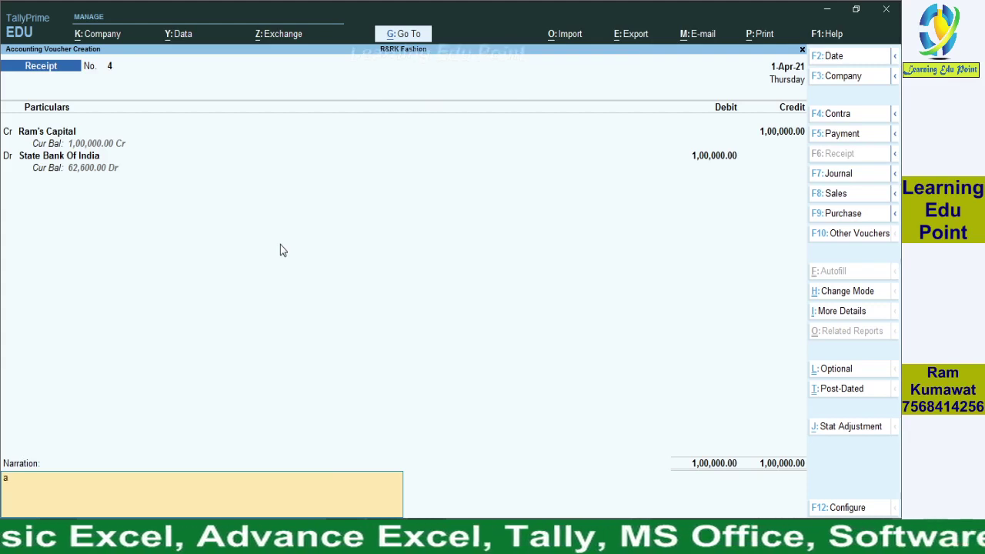
{"action": "type", "text": "mount R"}
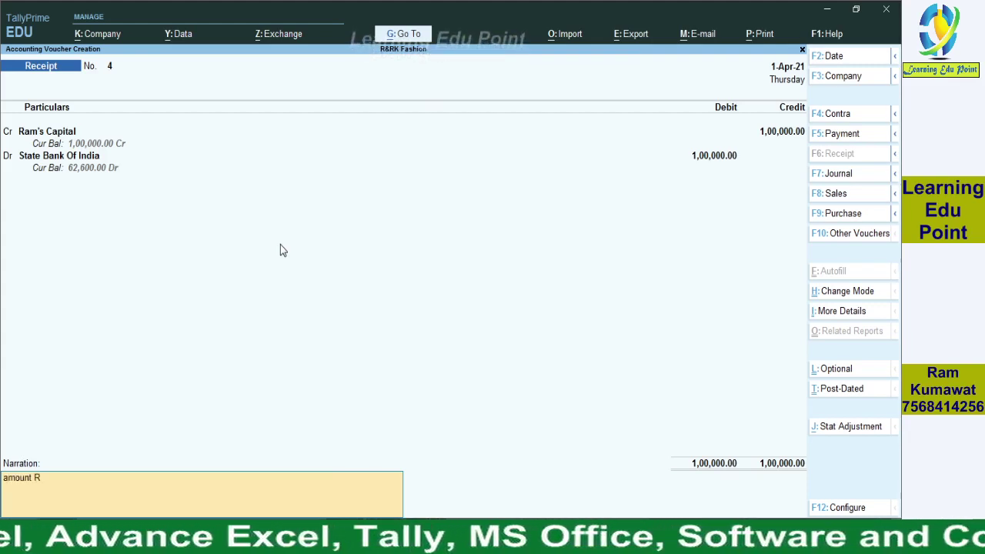
{"action": "type", "text": "s. 10000"}
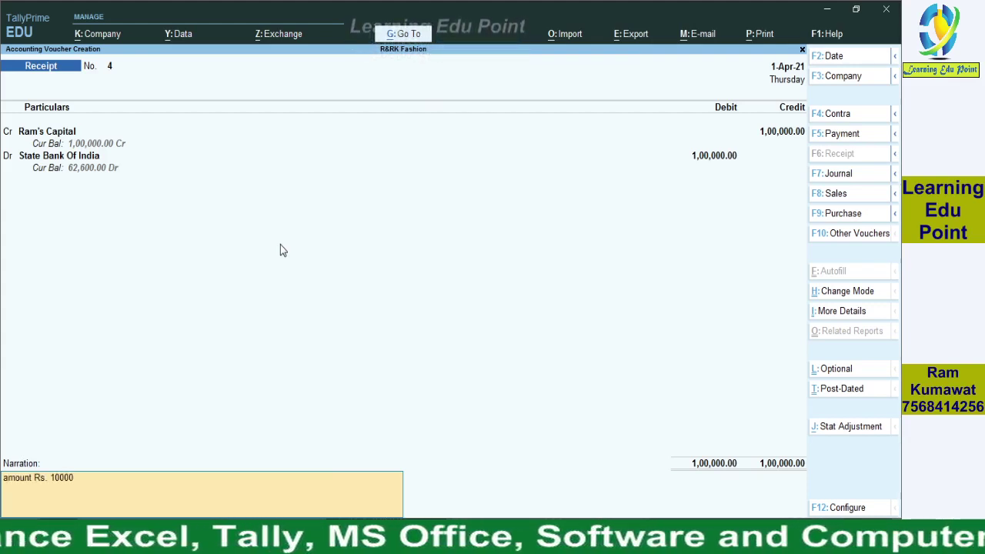
{"action": "type", "text": "0 rece"}
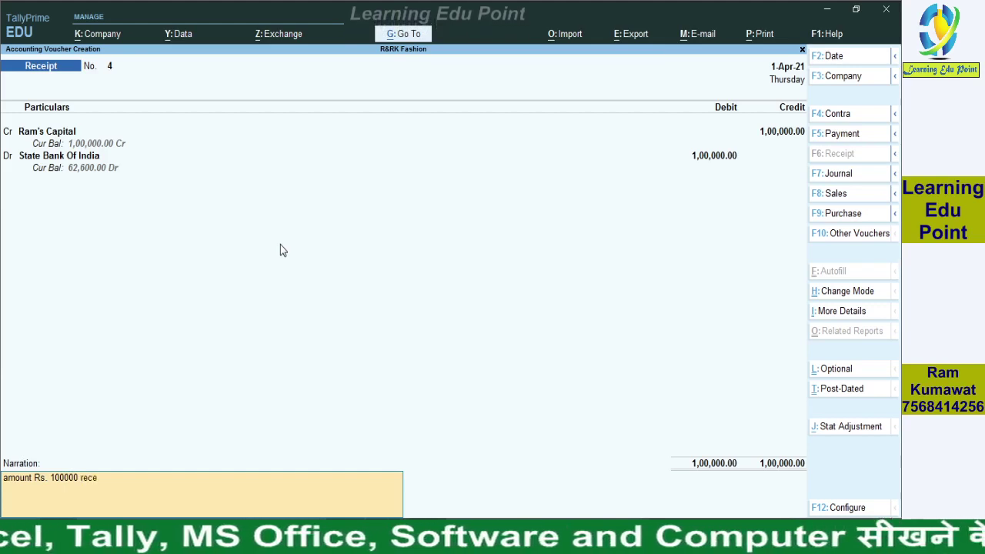
{"action": "type", "text": "ived fro"}
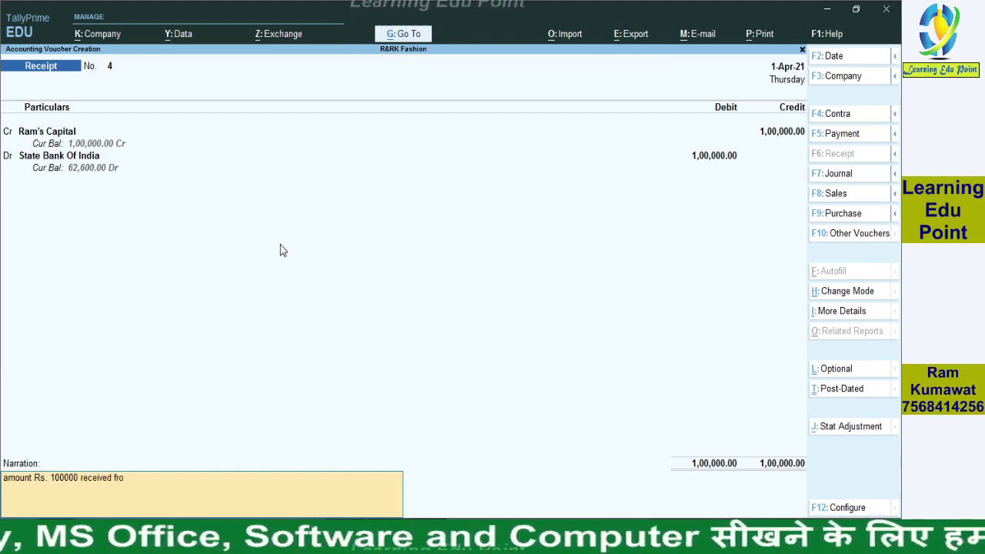
{"action": "type", "text": "m ram"}
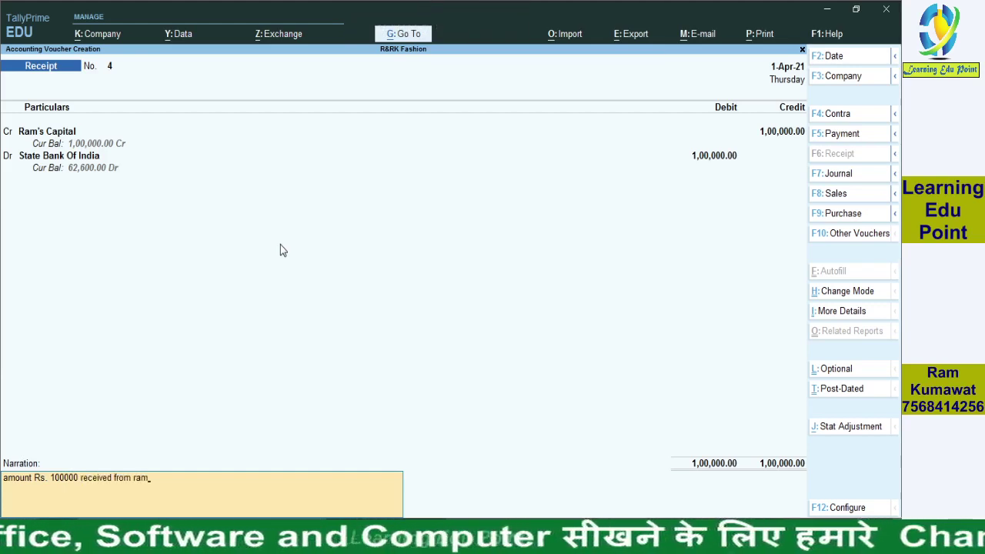
{"action": "type", "text": " by chq.1344"}
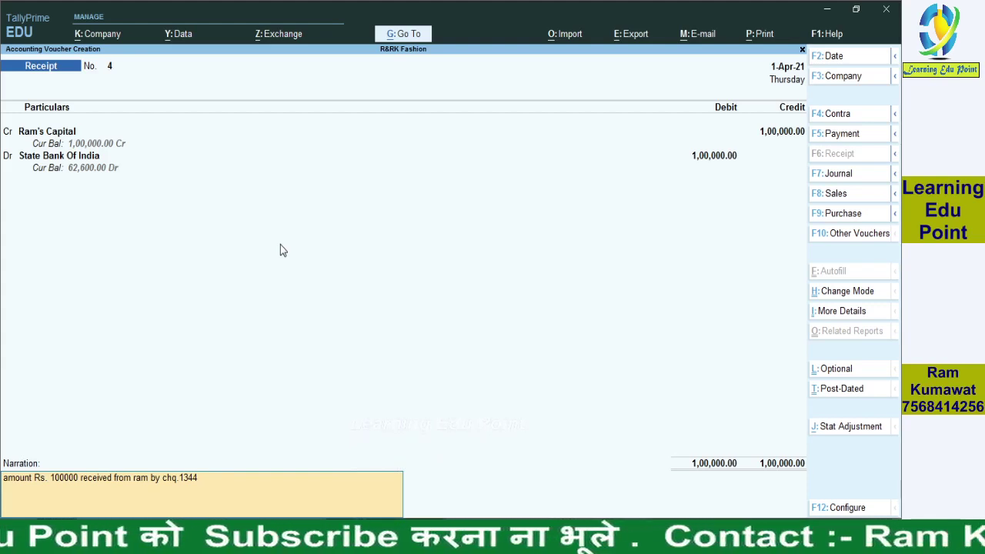
{"action": "type", "text": "date"}
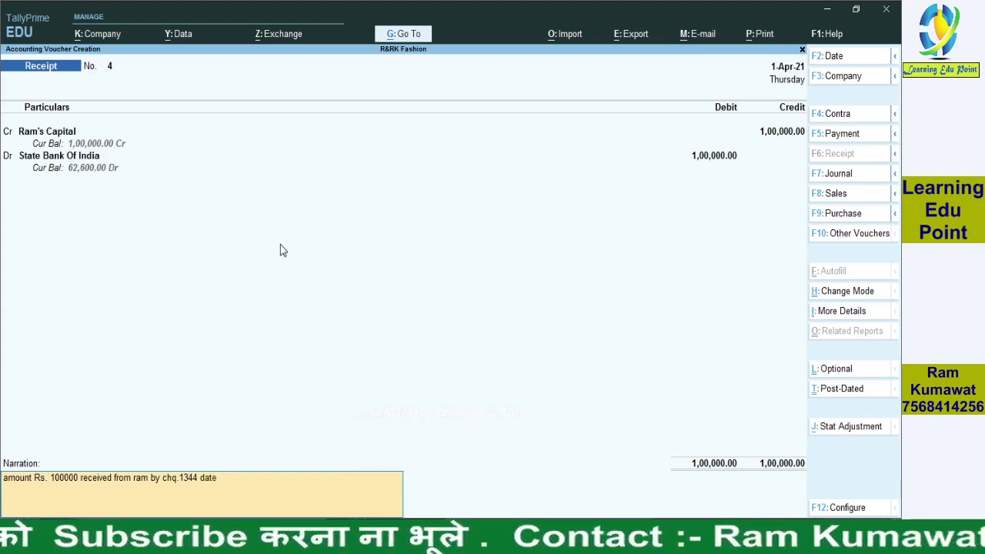
{"action": "type", "text": "d 31/3/"}
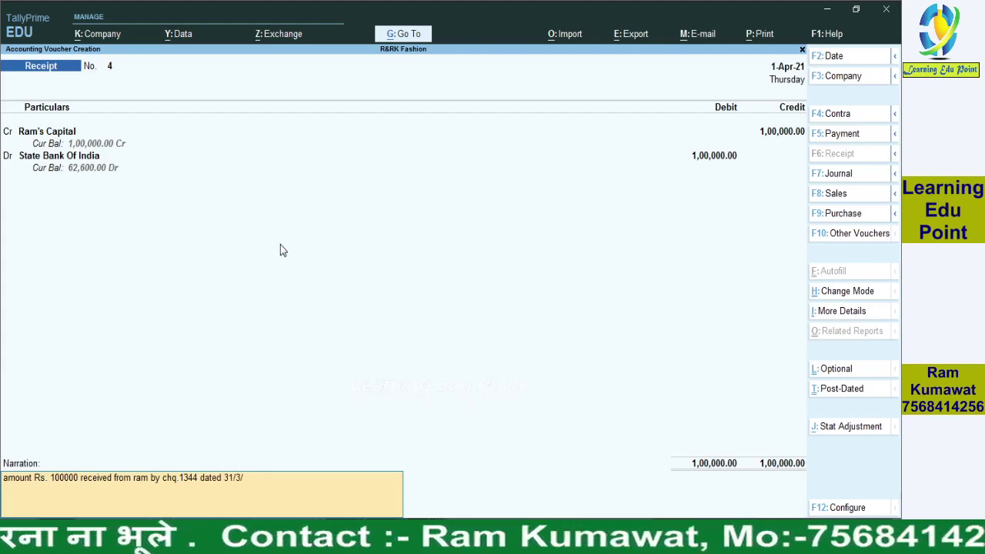
{"action": "type", "text": "2021"}
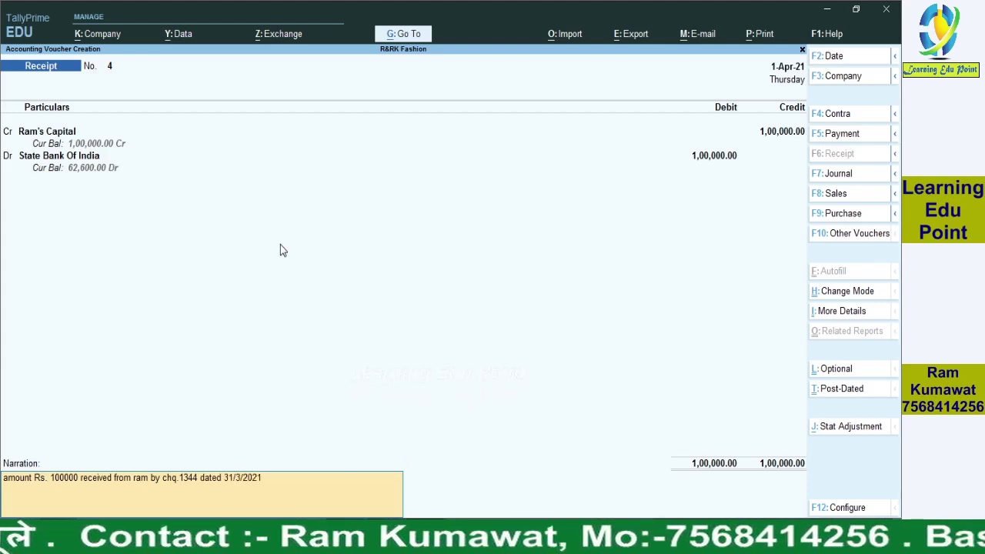
{"action": "key", "text": "Return"}
{"action": "key", "text": "Return"}
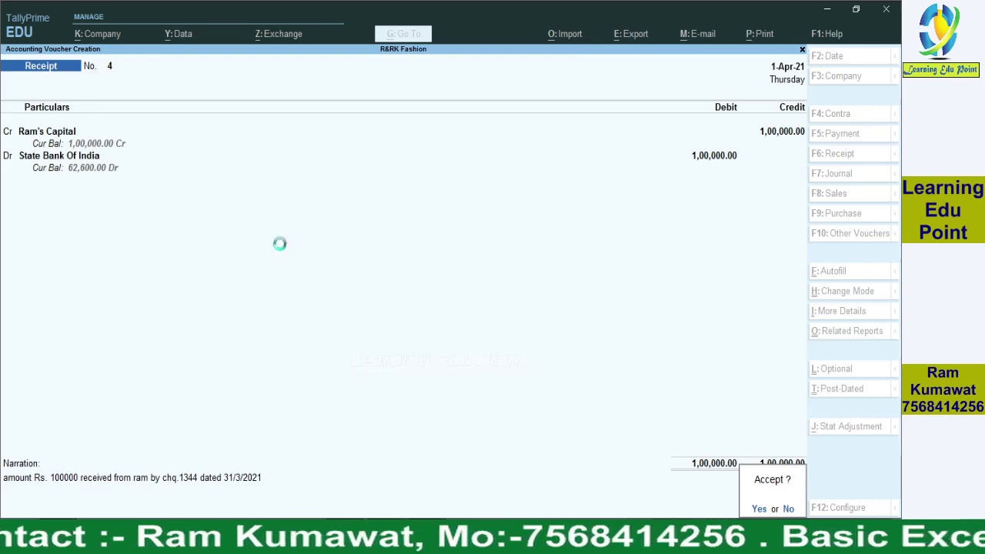
Step: Leave voucher entry without starting another receipt and open the company's Balance Sheet
{"action": "key", "text": "Escape"}
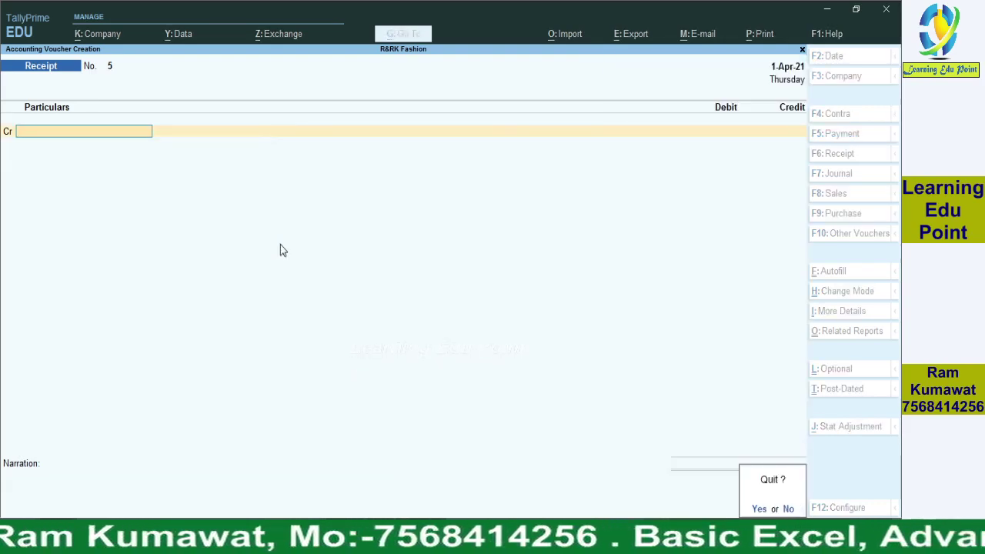
{"action": "key", "text": "Return"}
{"action": "key", "text": "Down"}
{"action": "key", "text": "Down"}
{"action": "key", "text": "Down"}
{"action": "key", "text": "Down"}
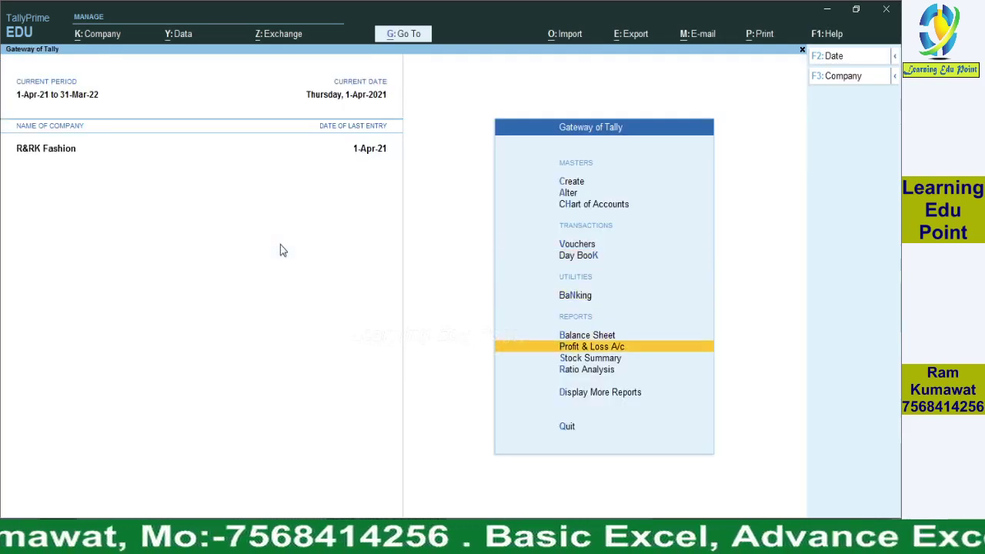
{"action": "key", "text": "Up"}
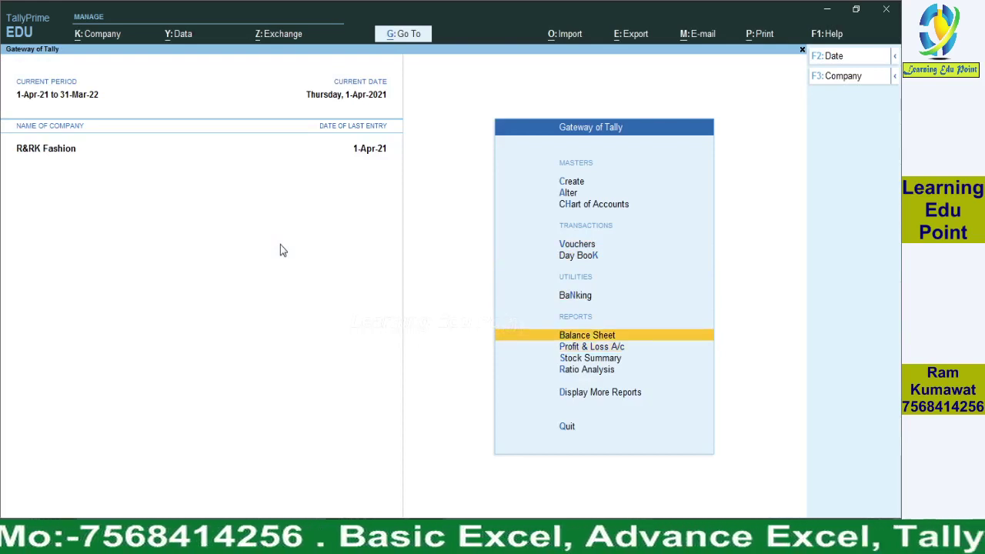
{"action": "key", "text": "Down"}
{"action": "key", "text": "Up"}
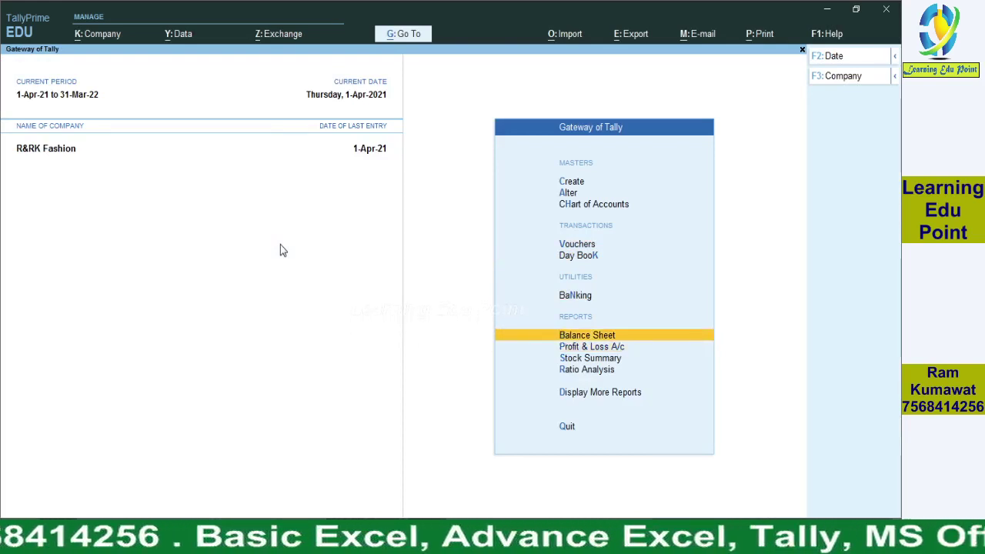
{"action": "key", "text": "Return"}
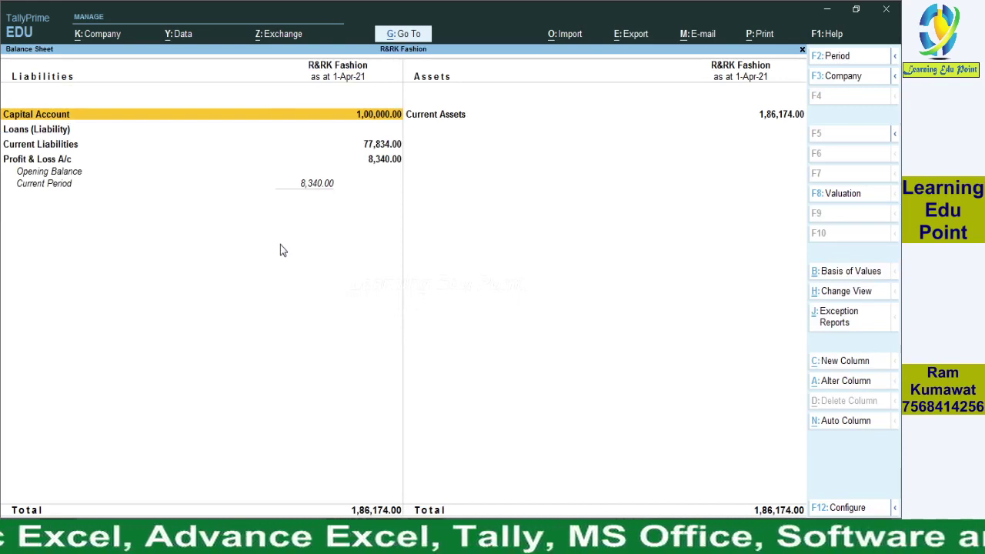
Step: Expand the Balance Sheet to the detailed view and examine the owner's capital ledger under Capital Account
{"action": "key", "text": "alt+F5"}
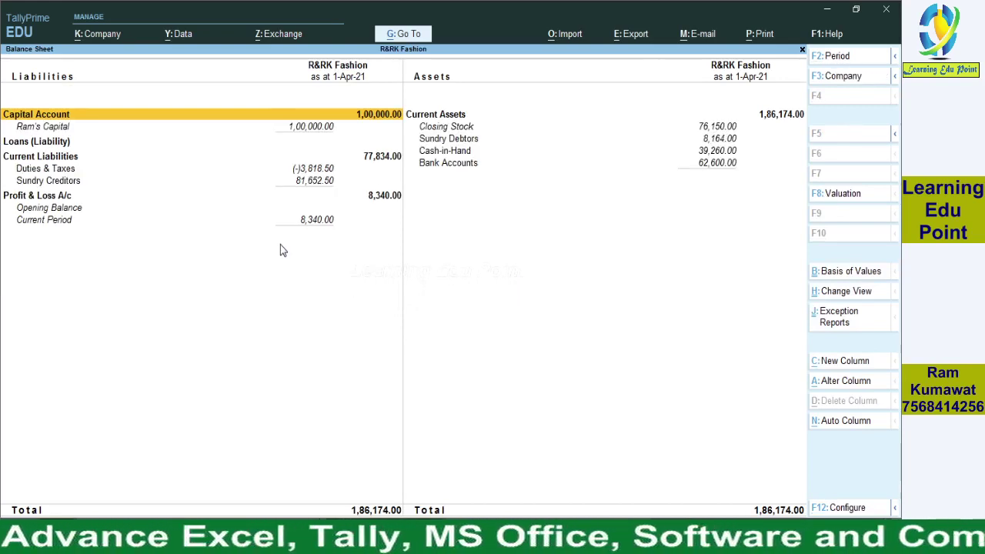
{"action": "key", "text": "Down"}
{"action": "key", "text": "Down"}
{"action": "key", "text": "Up"}
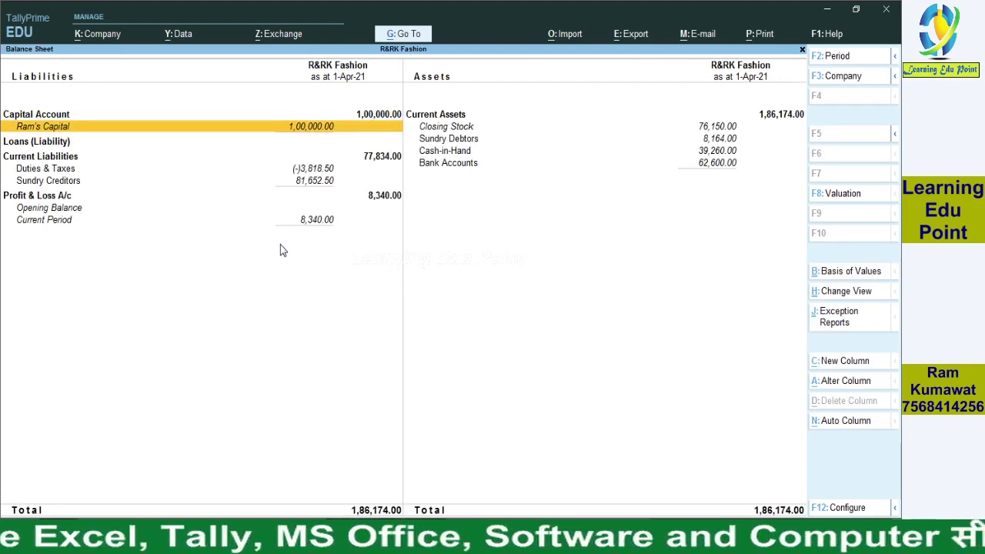
{"action": "key", "text": "Up"}
{"action": "key", "text": "Down"}
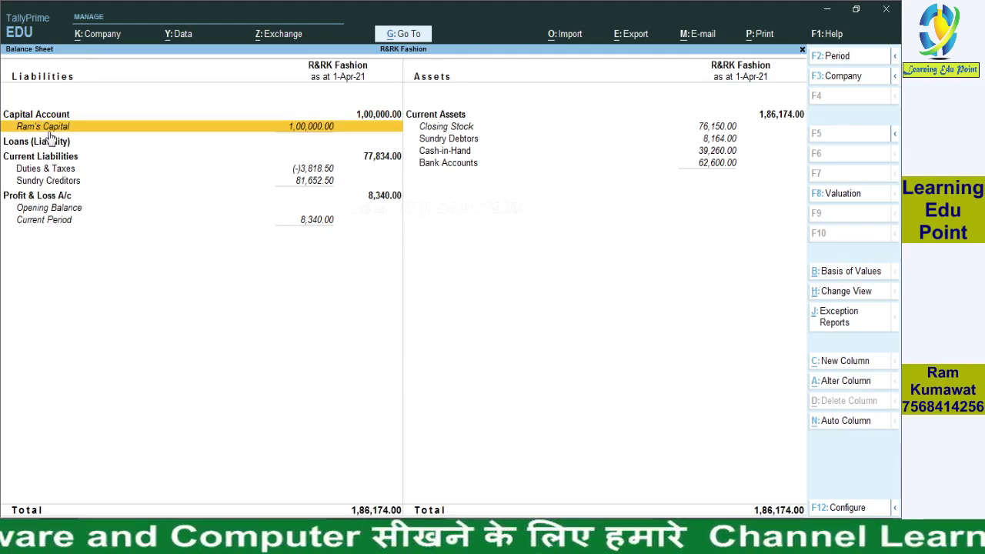
Step: Return to receipt voucher entry and start a new ledger named Drawing from the credit line
{"action": "key", "text": "Escape"}
{"action": "key", "text": "Up"}
{"action": "key", "text": "Up"}
{"action": "key", "text": "Up"}
{"action": "key", "text": "Return"}
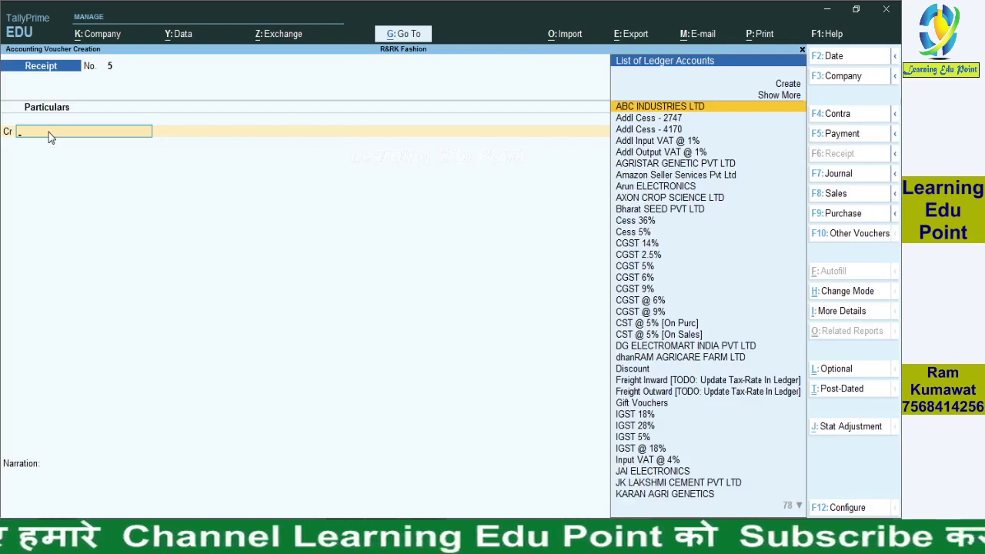
{"action": "key", "text": "alt"}
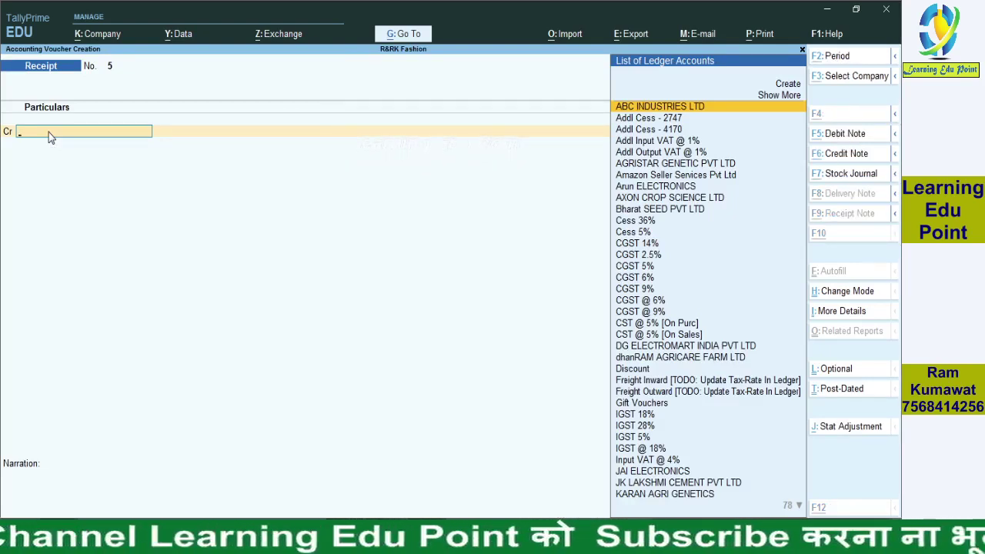
{"action": "key", "text": "alt+c"}
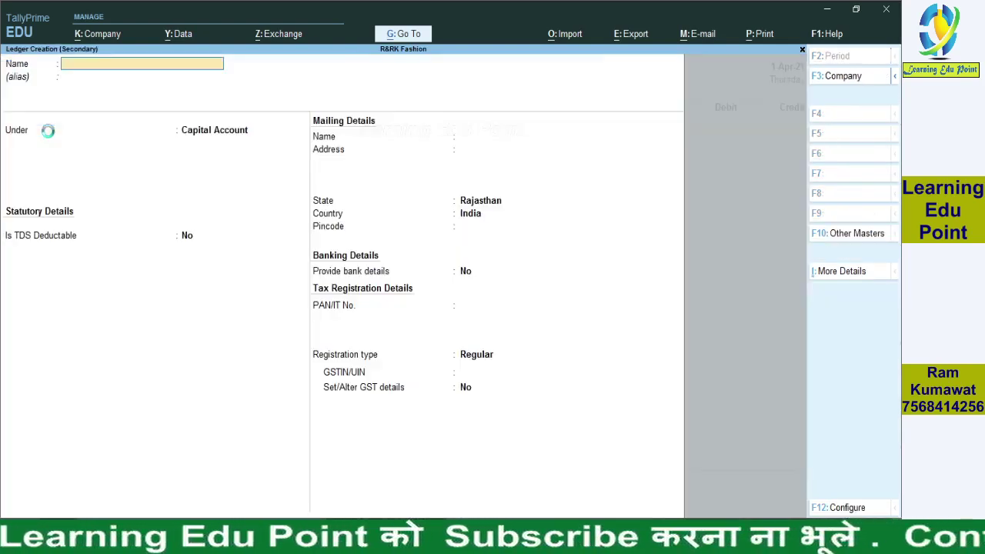
{"action": "type", "text": "D"}
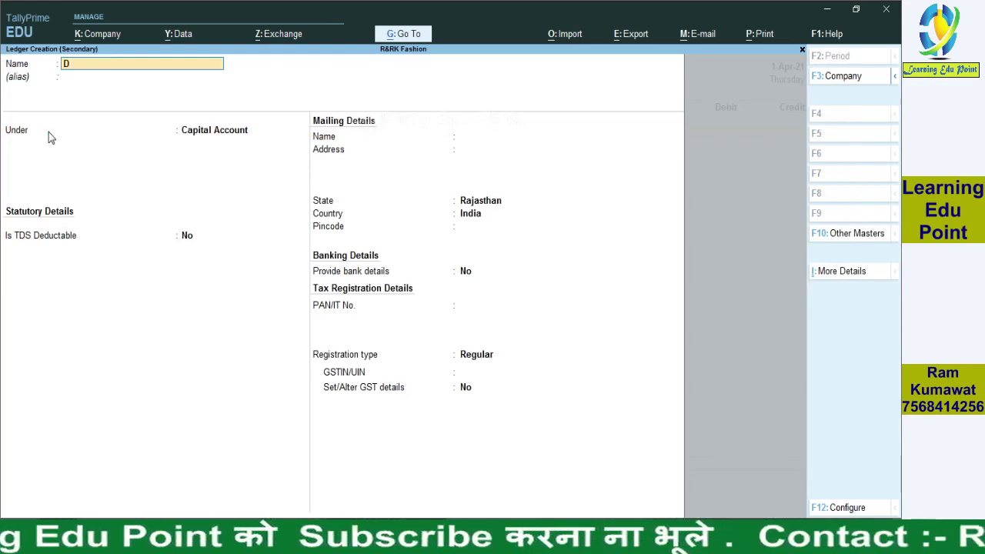
{"action": "type", "text": "rawing"}
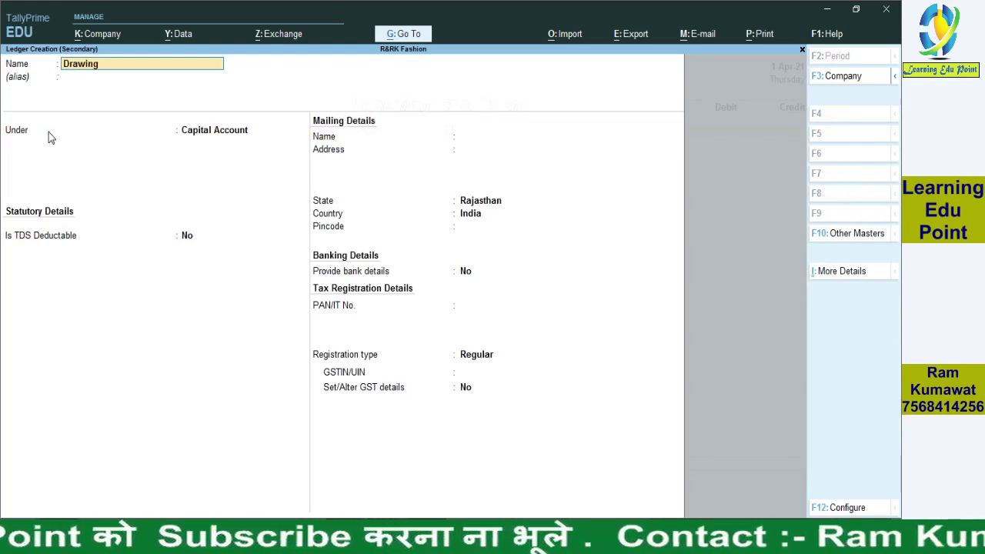
{"action": "key", "text": "ctrl+a"}
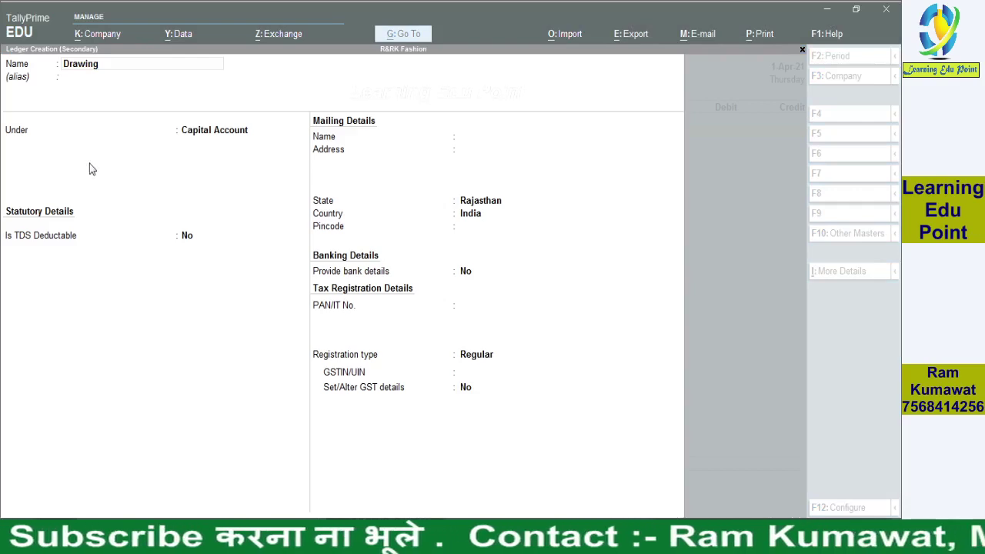
Step: Switch to the Word notes to check the Drawings entry in the Capital Account ledger table, then return to TallyPrime
{"action": "key", "text": "alt+Tab"}
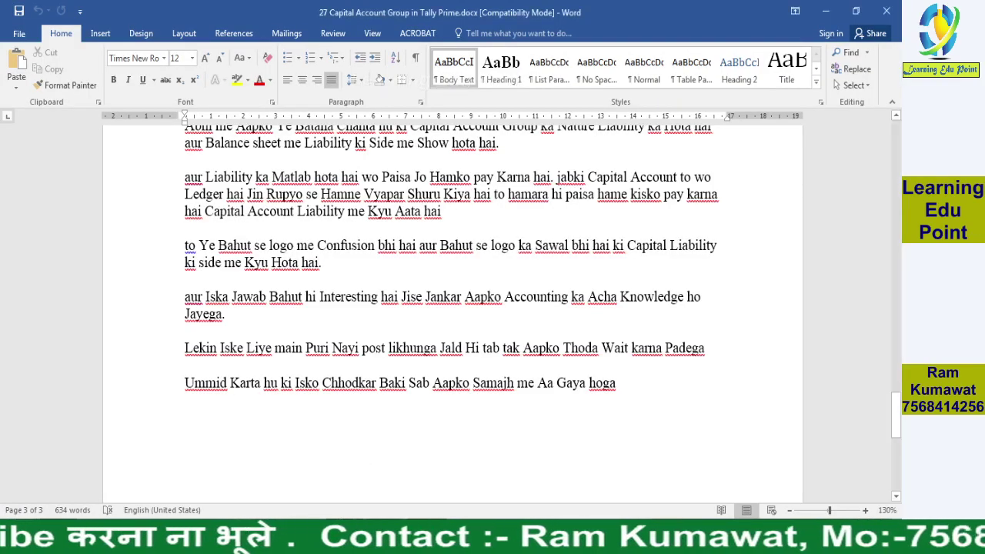
{"action": "left_click_drag", "start_coordinate": [896, 427], "coordinate": [897, 307]}
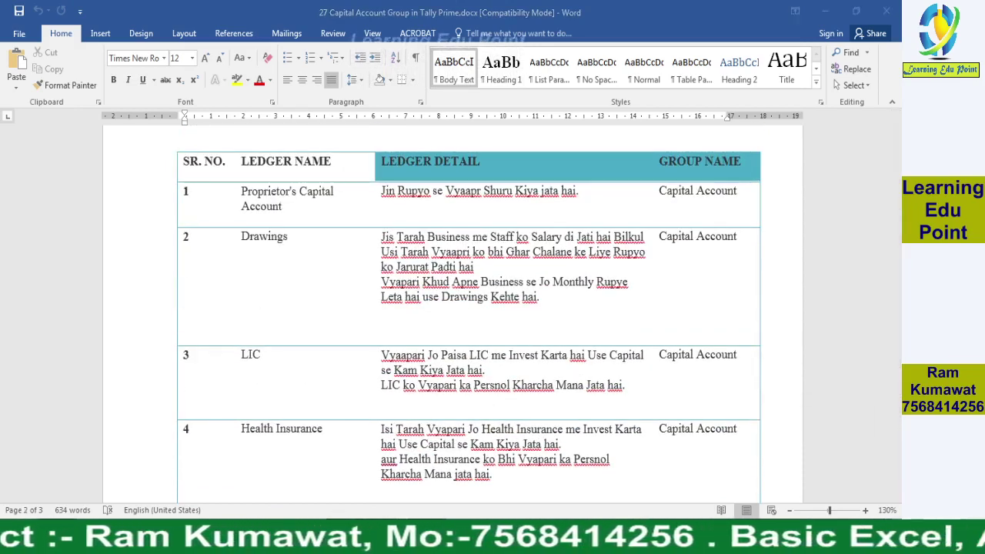
{"action": "key", "text": "alt+Tab"}
Step: Keep the Drawing ledger under Capital Account with its default TDS, mailing, banking and PAN details
{"action": "key", "text": "BackSpace"}
{"action": "key", "text": "Return"}
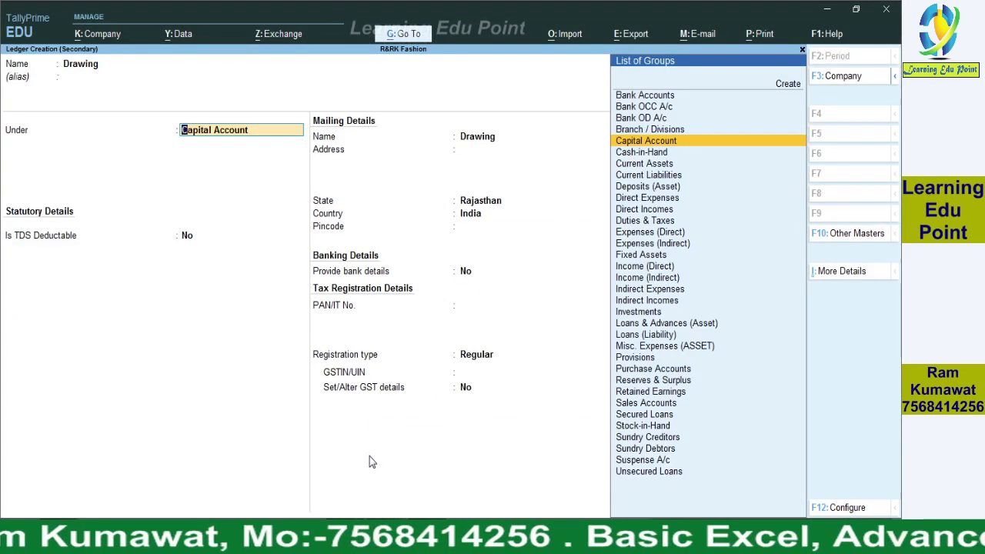
{"action": "key", "text": "Return"}
{"action": "key", "text": "Return"}
{"action": "key", "text": "Return"}
{"action": "key", "text": "Return"}
{"action": "key", "text": "Return"}
{"action": "key", "text": "Return"}
{"action": "key", "text": "Return"}
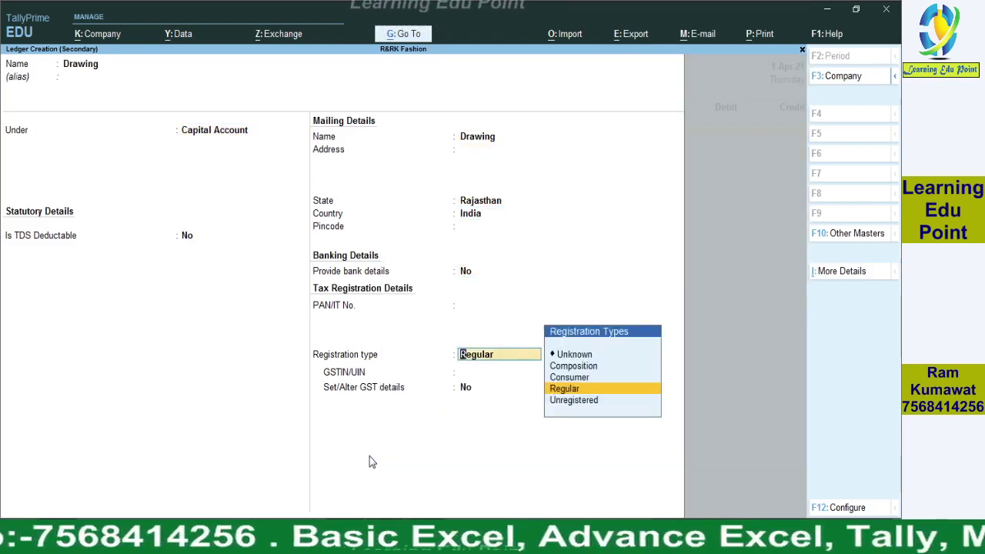
Step: Set the Drawing ledger's registration type to Unknown and save the ledger with the GSTIN/UIN blank
{"action": "key", "text": "Up"}
{"action": "key", "text": "Up"}
{"action": "key", "text": "Up"}
{"action": "key", "text": "Return"}
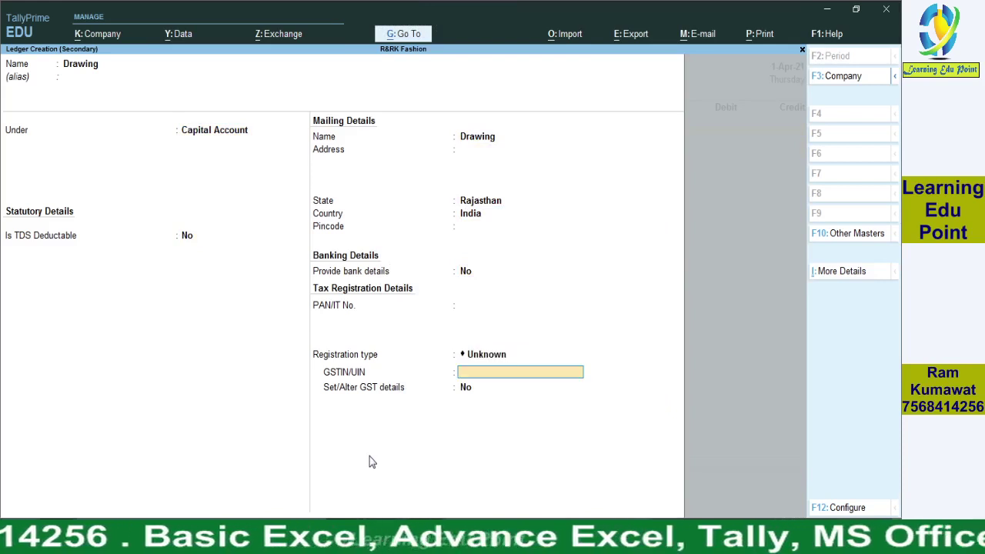
{"action": "key", "text": "ctrl"}
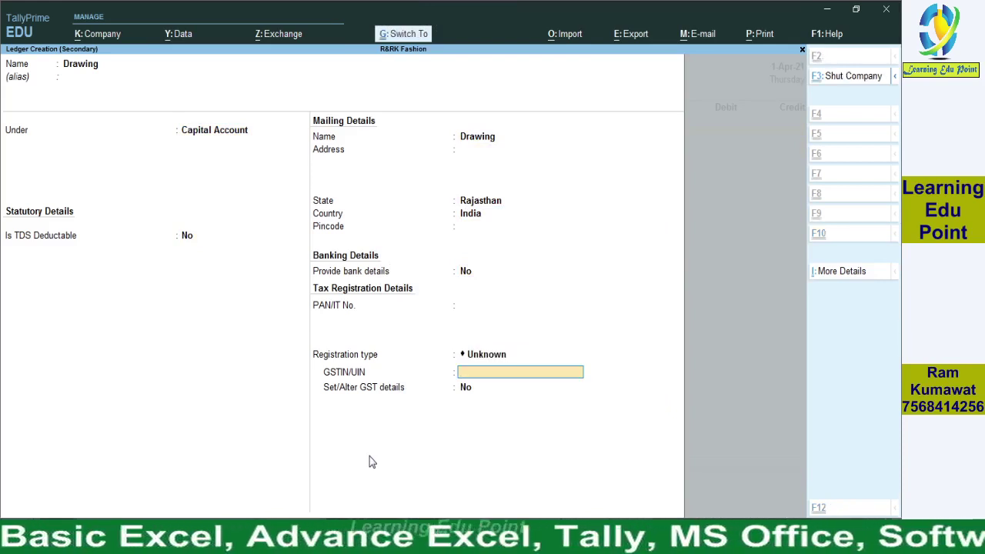
{"action": "key", "text": "ctrl+a"}
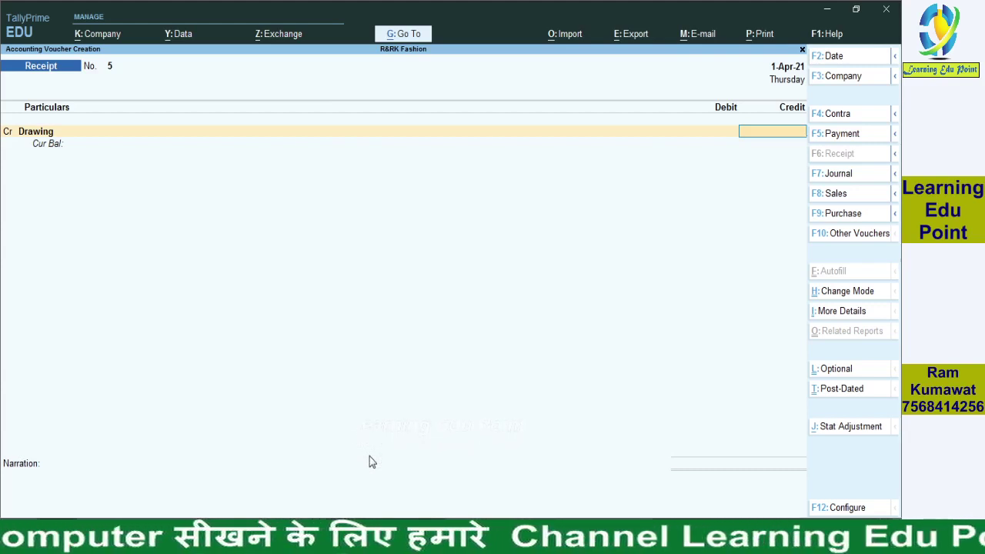
Step: Credit 100 to the Drawing ledger in the receipt voucher, leaving the debit ledger unselected
{"action": "type", "text": "100"}
{"action": "key", "text": "Return"}
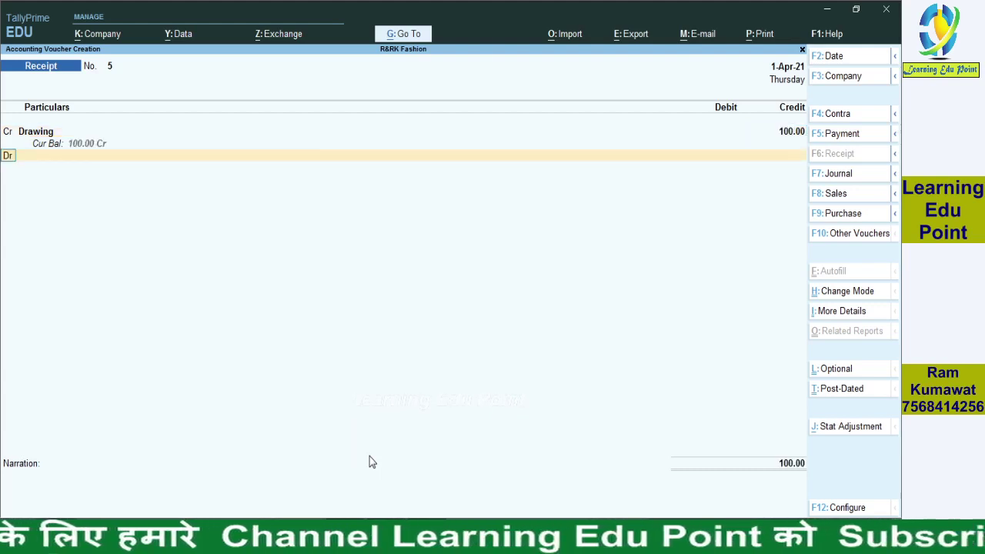
{"action": "key", "text": "Return"}
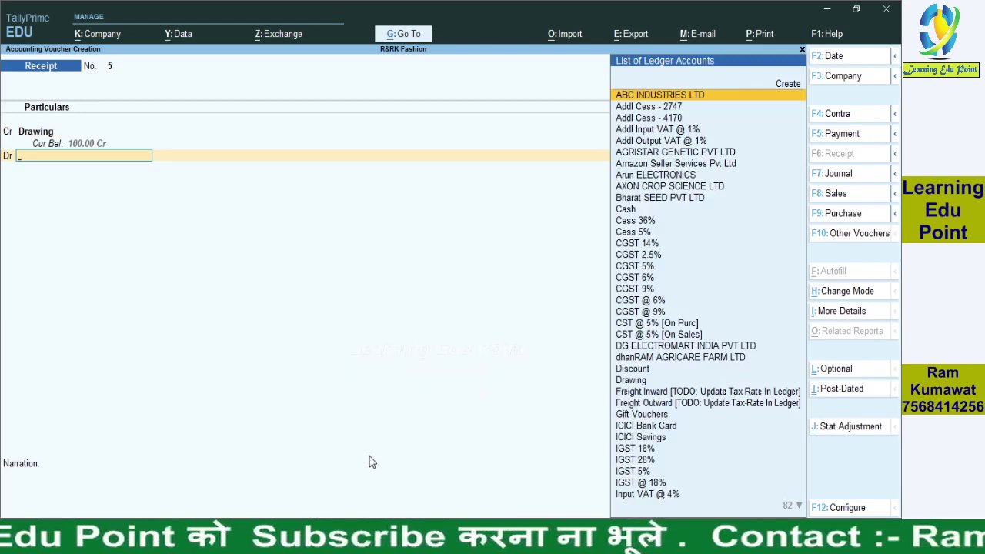
{"action": "key", "text": "BackSpace"}
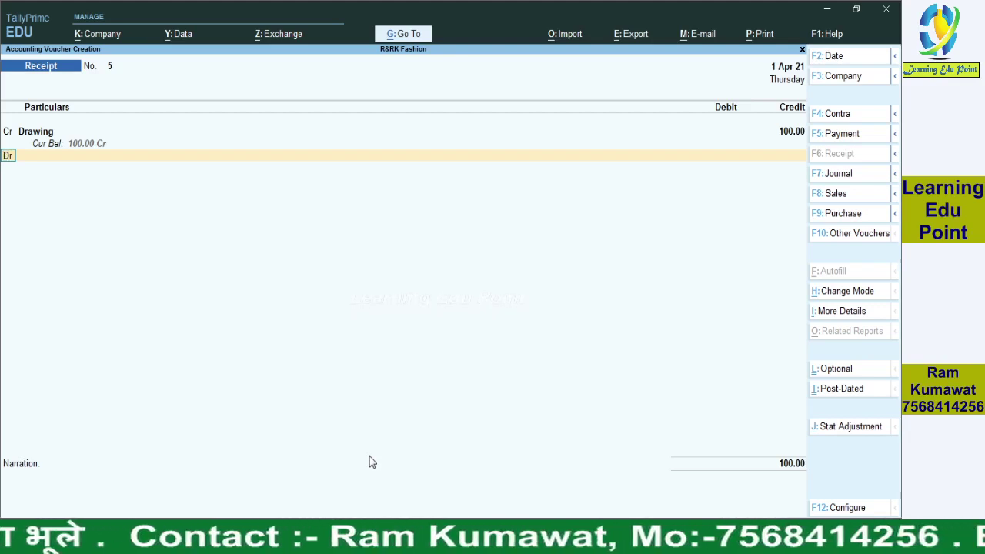
Step: Set the Drawing ledger's credit amount to 1,500 in the receipt voucher
{"action": "key", "text": "BackSpace"}
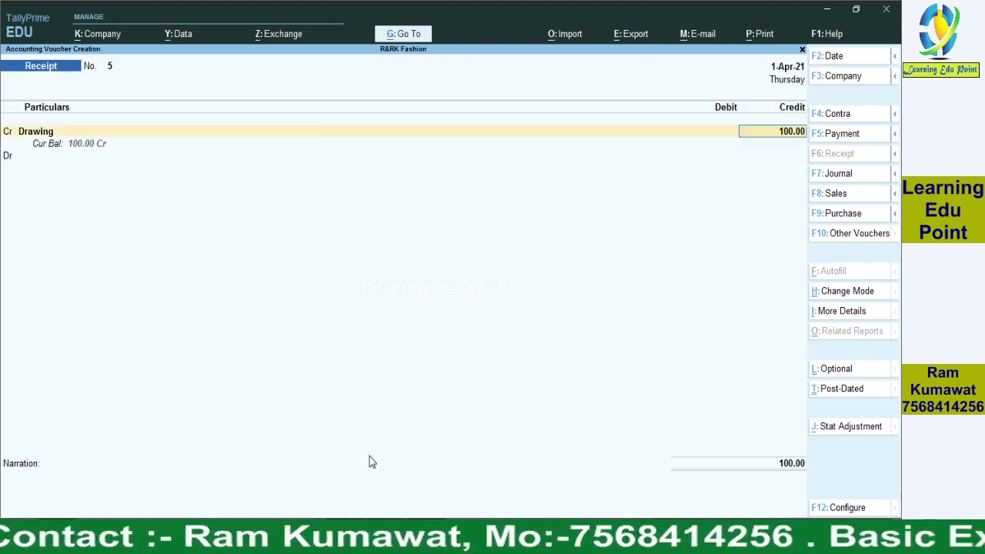
{"action": "type", "text": "1500"}
{"action": "key", "text": "Return"}
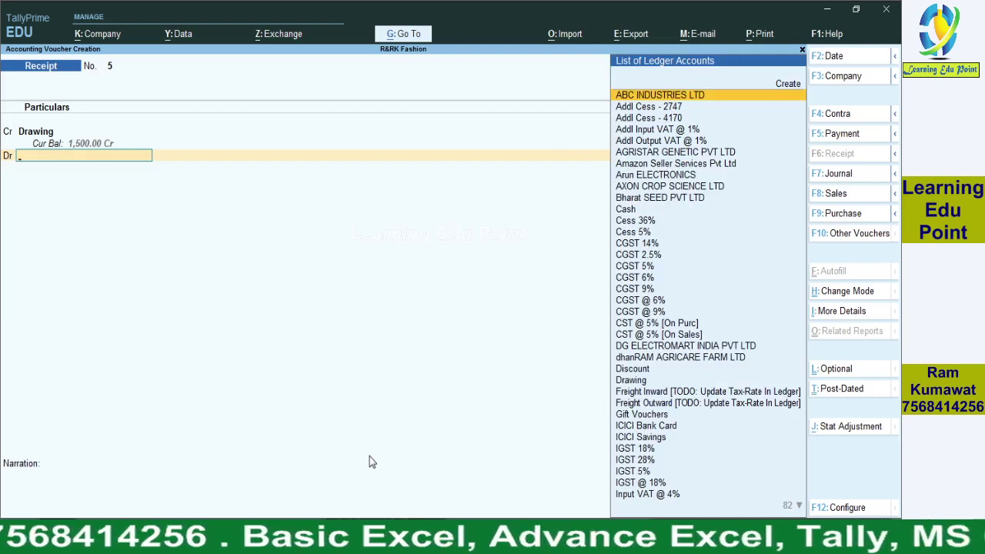
Step: Replace the credited Drawing ledger with State Bank of India for 1,500, keeping the default cheque allocation details
{"action": "key", "text": "BackSpace"}
{"action": "key", "text": "BackSpace"}
{"action": "key", "text": "BackSpace"}
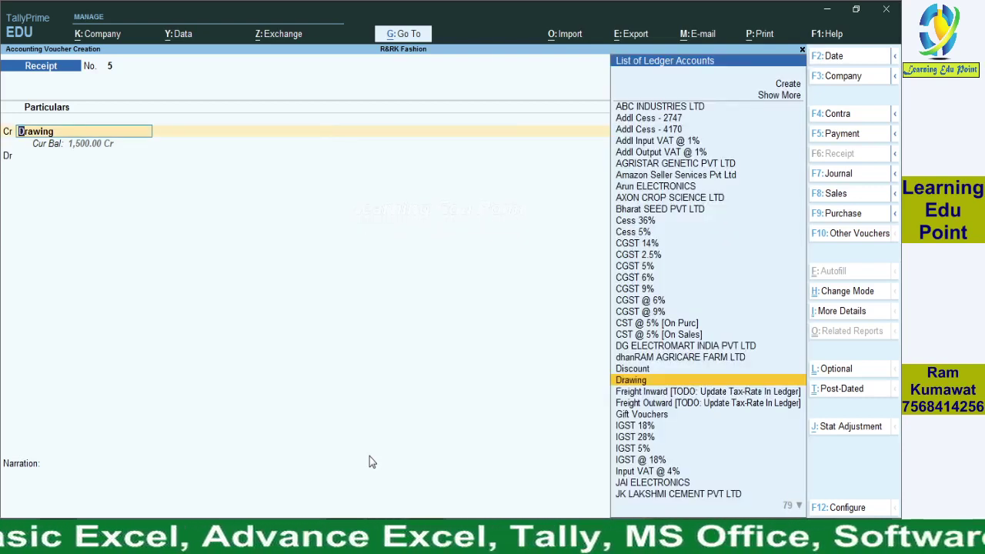
{"action": "type", "text": "Sta"}
{"action": "key", "text": "Return"}
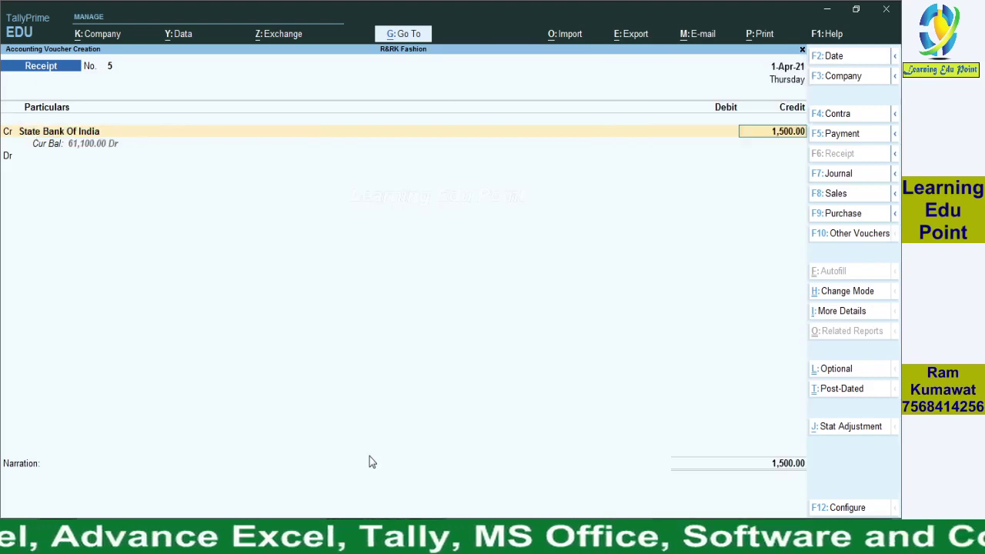
{"action": "key", "text": "Return"}
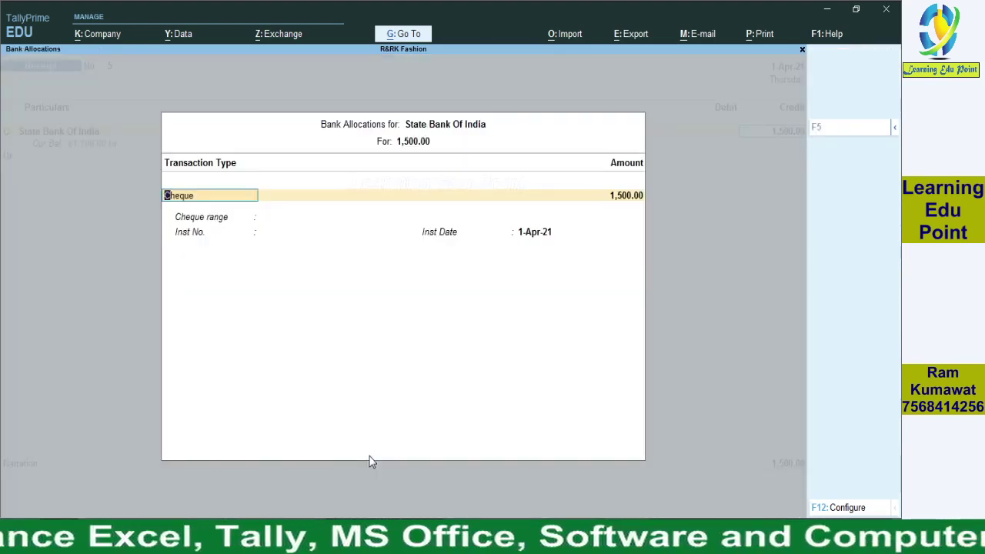
{"action": "key", "text": "Return"}
{"action": "key", "text": "Return"}
{"action": "key", "text": "Return"}
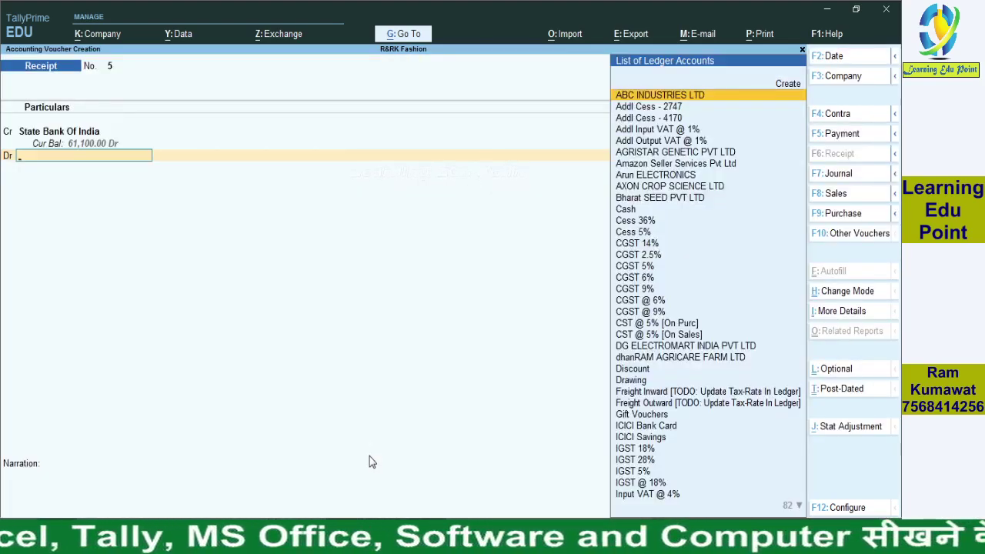
Step: Debit the Drawing ledger with 1,500 in the receipt voucher and enter the narration "lic paid"
{"action": "type", "text": "Drawing"}
{"action": "key", "text": "Return"}
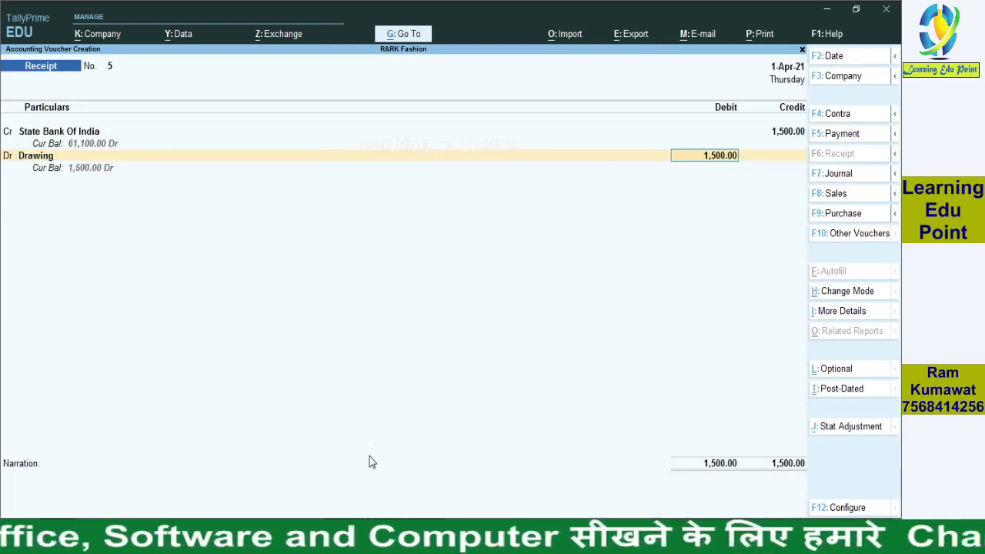
{"action": "key", "text": "Return"}
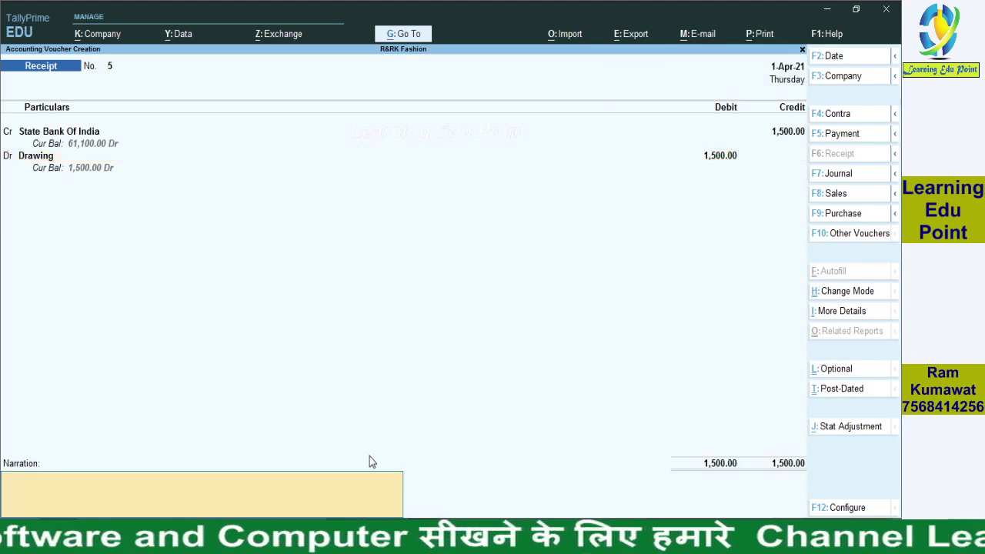
{"action": "type", "text": "lic paid"}
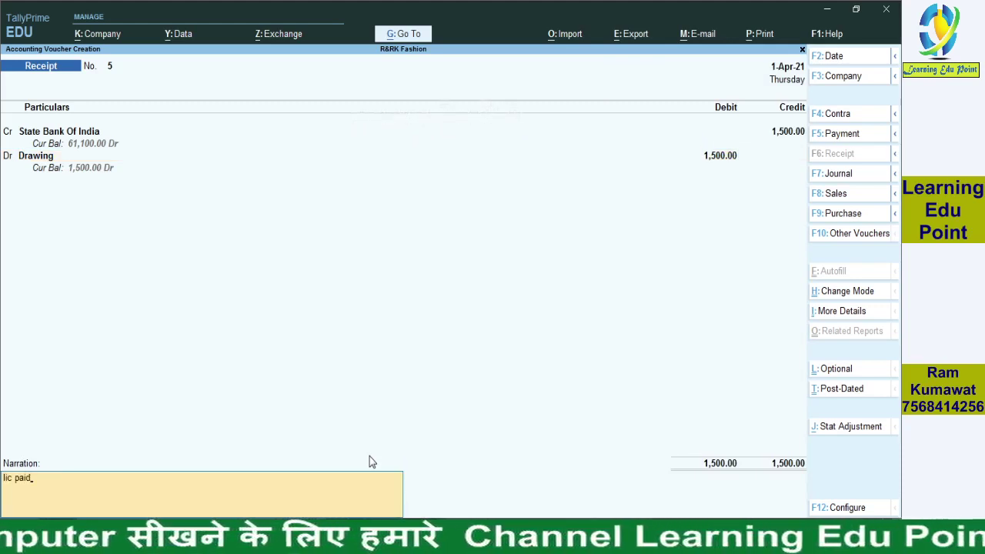
Step: Try to save the receipt voucher with State Bank of India credited and the Drawing ledger debited
{"action": "key", "text": "Return"}
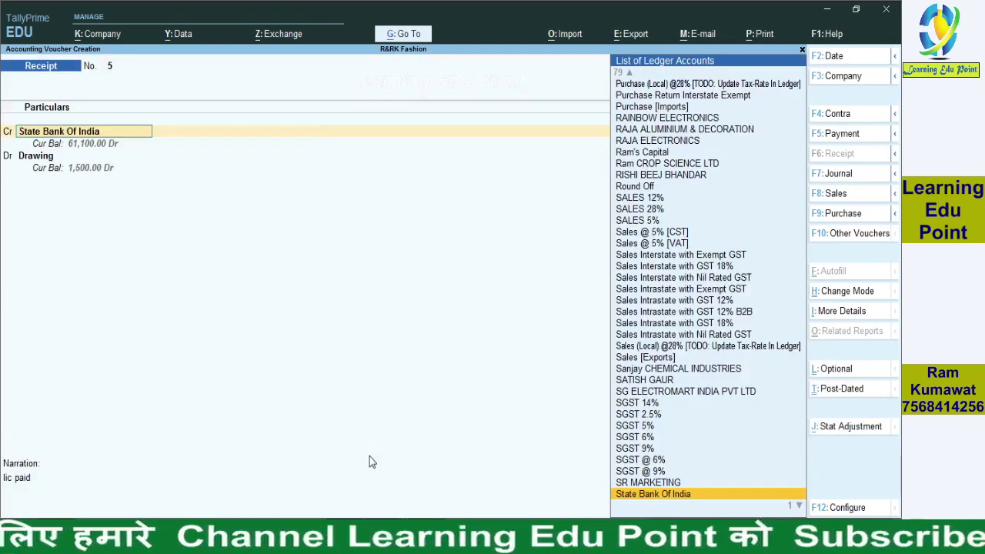
{"action": "key", "text": "Return"}
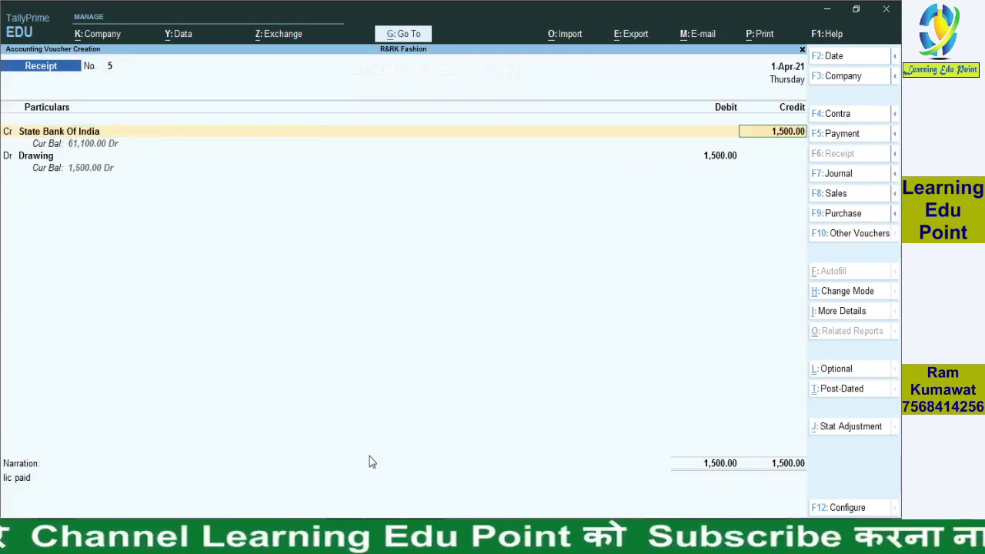
{"action": "key", "text": "Return"}
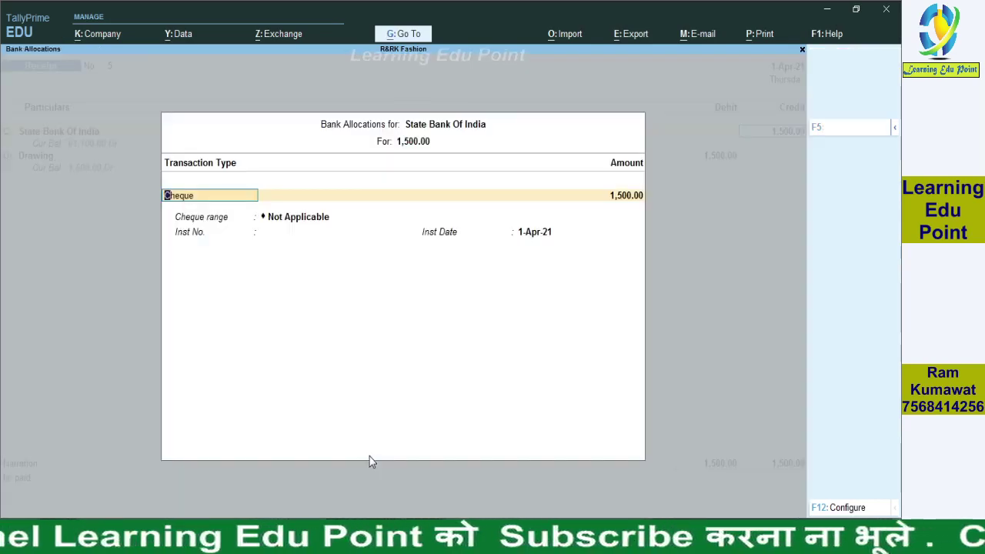
{"action": "key", "text": "Return"}
{"action": "key", "text": "Return"}
{"action": "key", "text": "Return"}
{"action": "key", "text": "Return"}
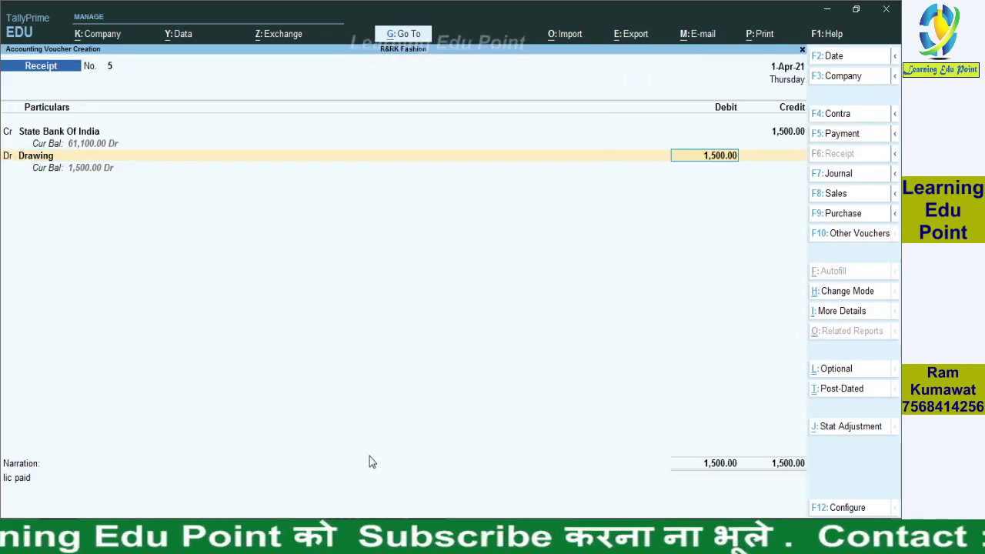
{"action": "key", "text": "Return"}
{"action": "key", "text": "Return"}
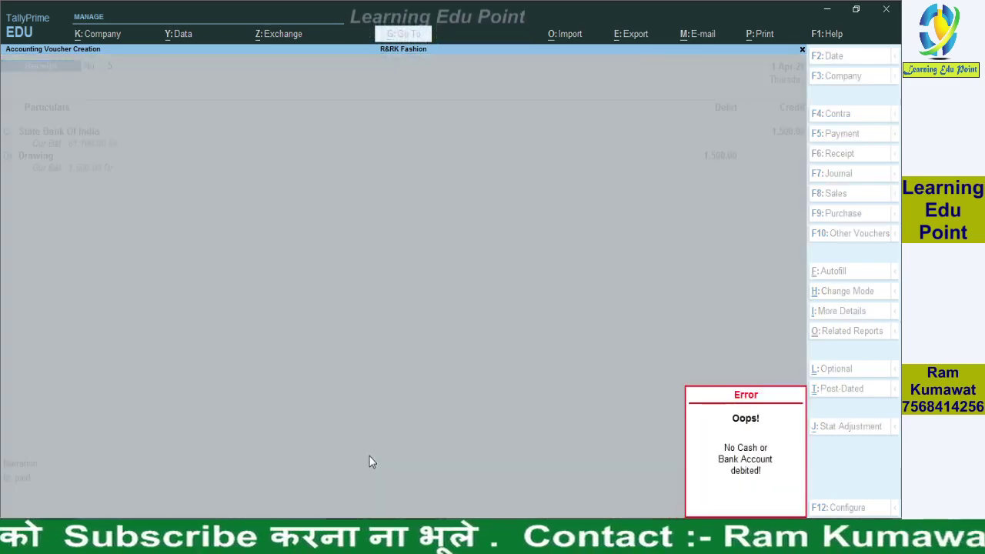
{"action": "key", "text": "Escape"}
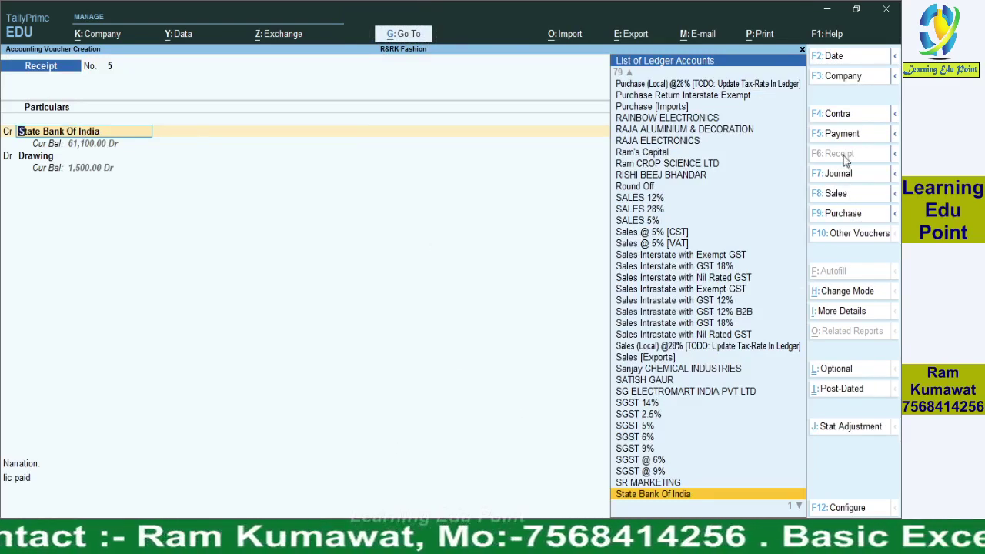
Step: Change the entry to a payment voucher and debit the Drawing ledger with 1,500
{"action": "left_click", "coordinate": [839, 135]}
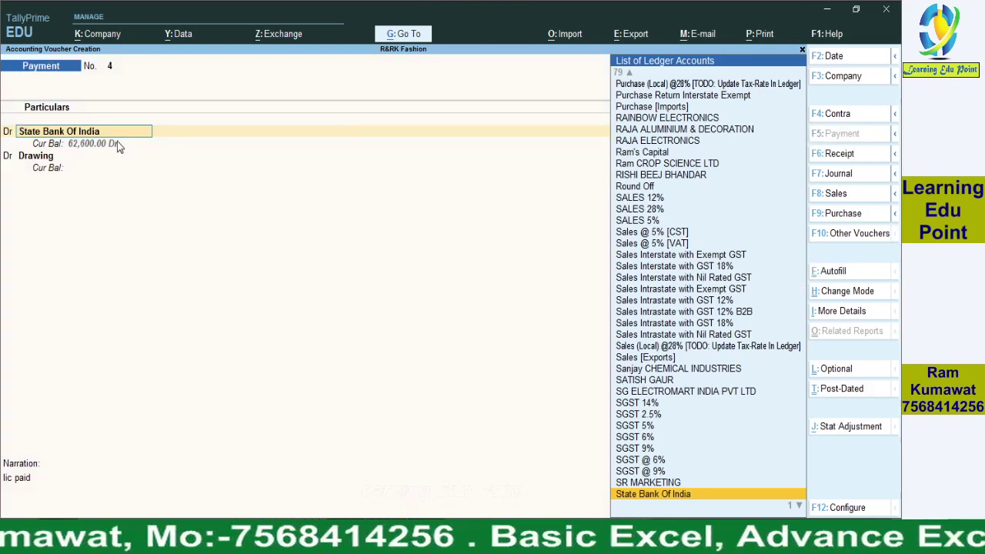
{"action": "type", "text": "Dr"}
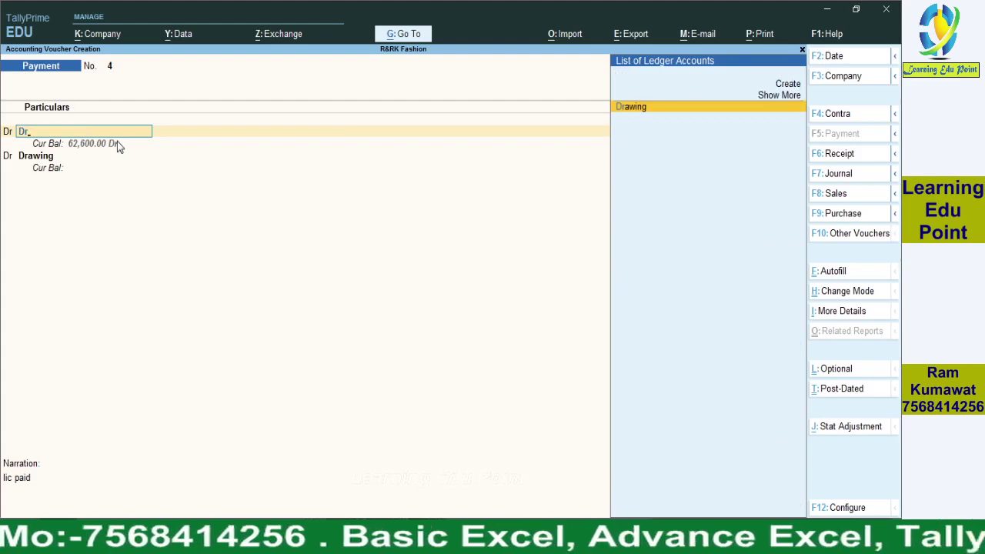
{"action": "key", "text": "Return"}
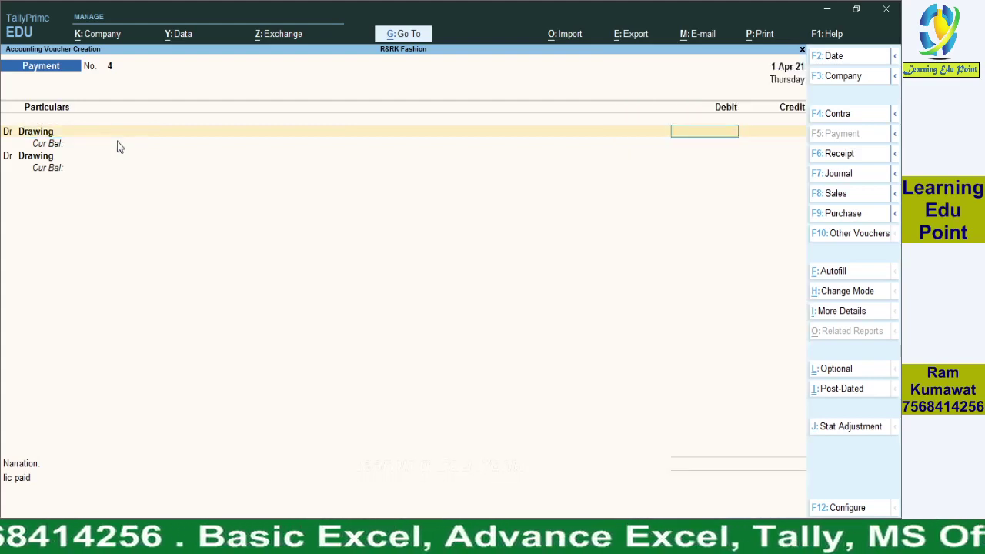
{"action": "type", "text": "150"}
{"action": "key", "text": "Return"}
{"action": "key", "text": "BackSpace"}
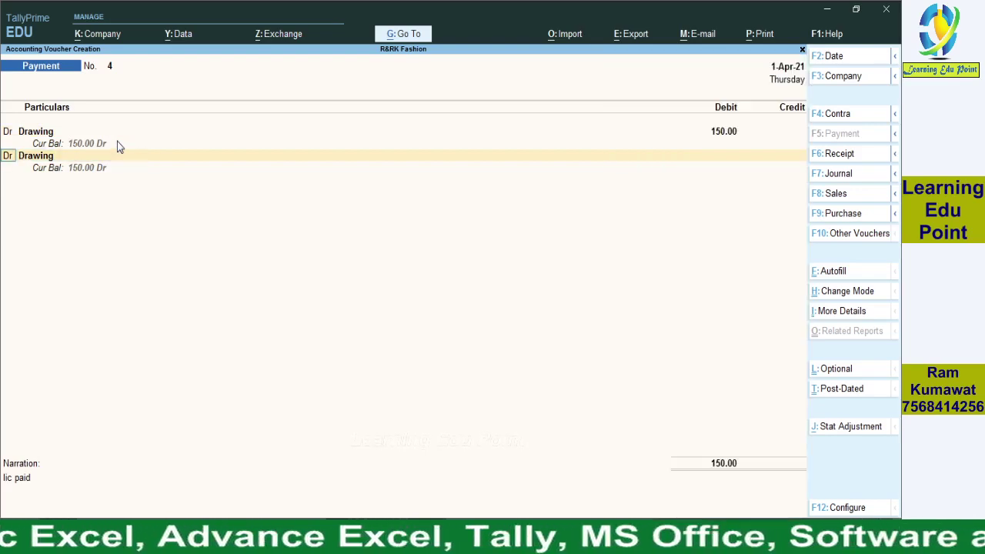
{"action": "key", "text": "BackSpace"}
{"action": "type", "text": "1500"}
{"action": "key", "text": "Return"}
Step: Credit State Bank of India with 1,500 using the default cheque allocation, and save the payment voucher
{"action": "key", "text": "Return"}
{"action": "type", "text": "St"}
{"action": "key", "text": "Return"}
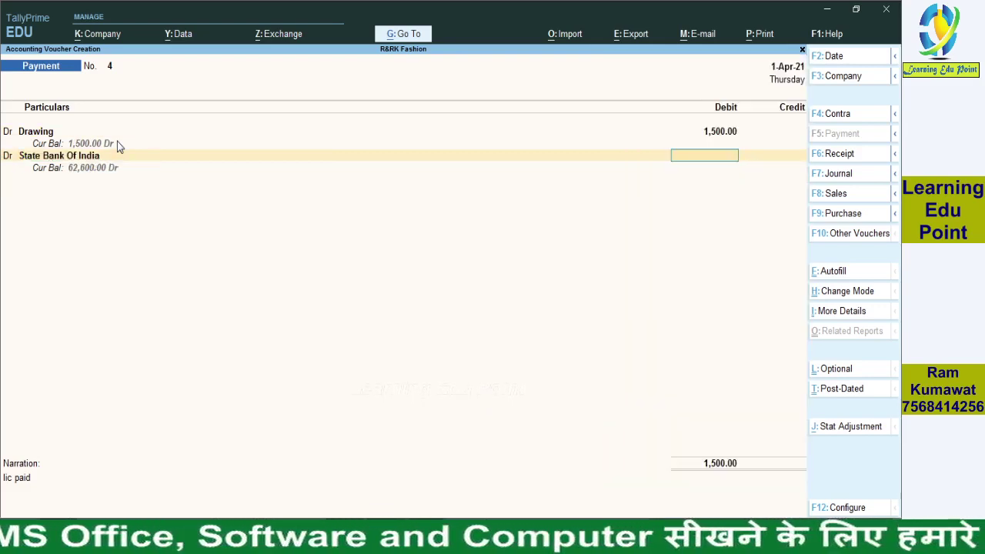
{"action": "key", "text": "BackSpace"}
{"action": "key", "text": "BackSpace"}
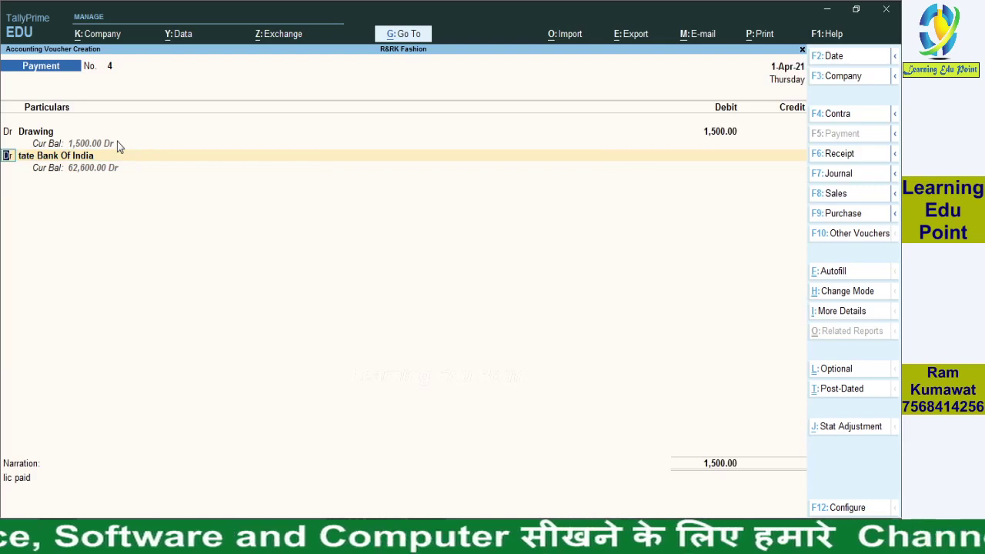
{"action": "key", "text": "c"}
{"action": "key", "text": "Return"}
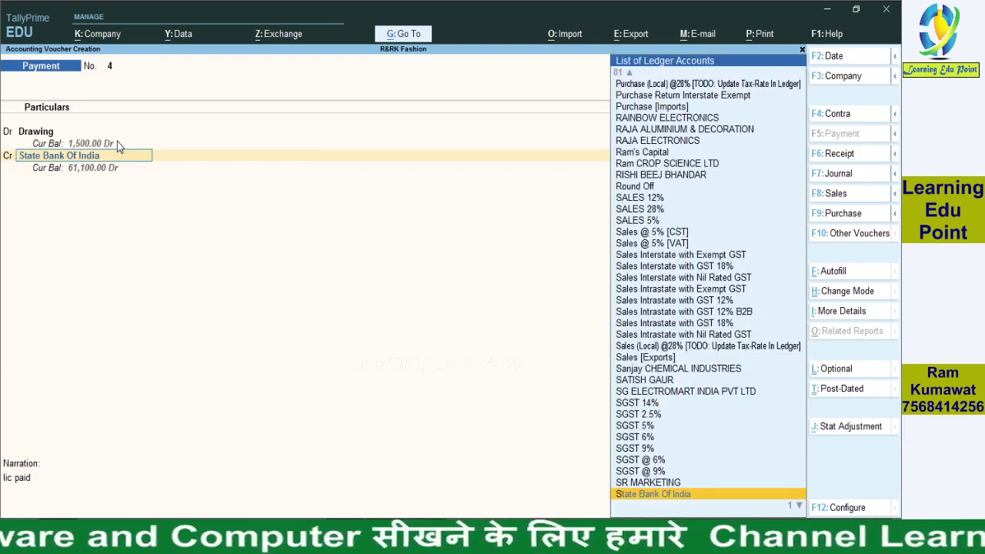
{"action": "key", "text": "Return"}
{"action": "key", "text": "Return"}
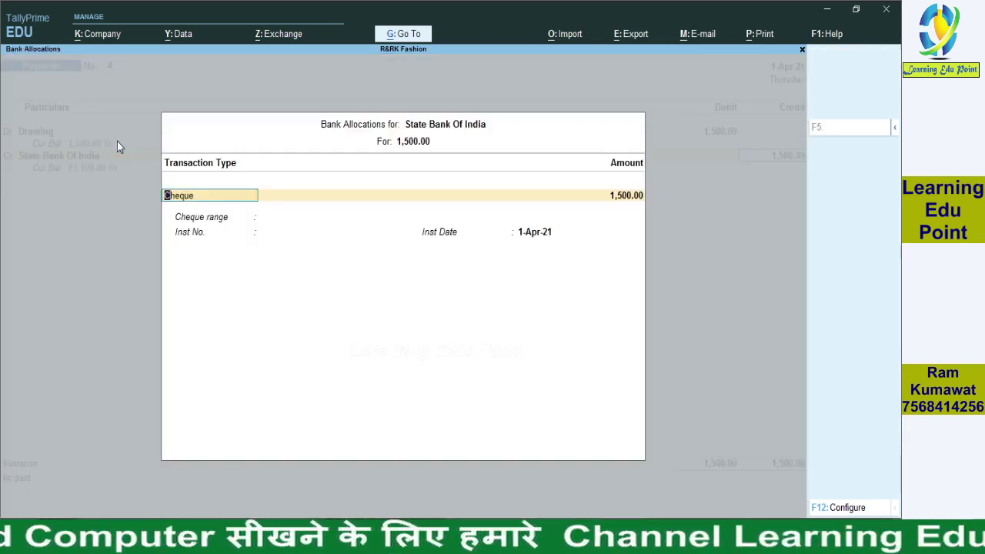
{"action": "key", "text": "Return"}
{"action": "key", "text": "Return"}
{"action": "key", "text": "Return"}
{"action": "key", "text": "Return"}
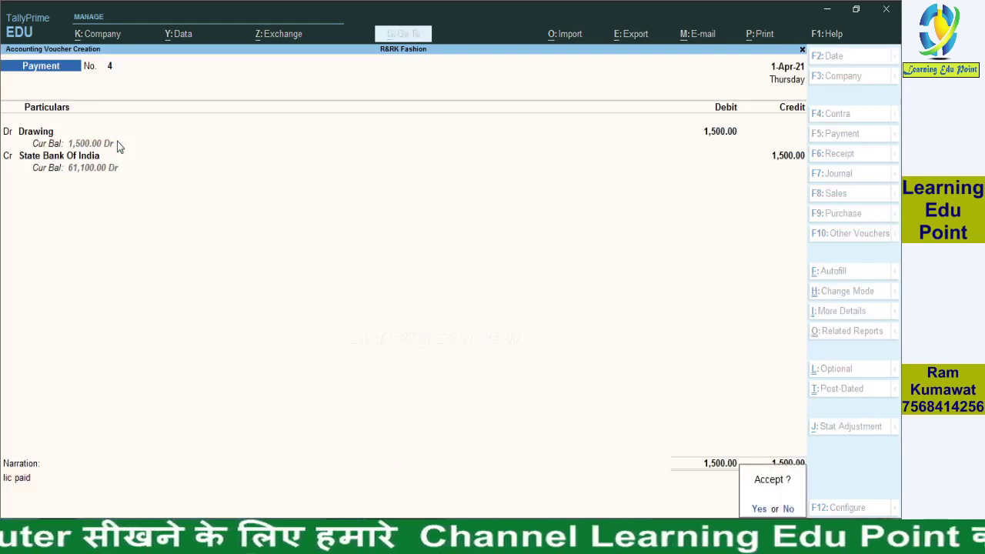
{"action": "key", "text": "Return"}
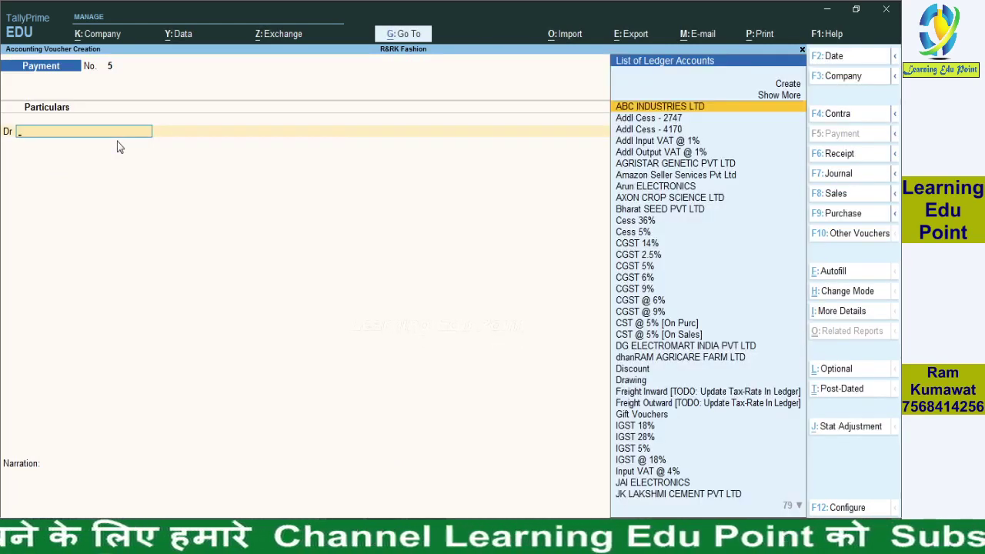
Step: Leave voucher entry and open the Balance Sheet with the Capital Account group expanded to its ledgers
{"action": "key", "text": "Escape"}
{"action": "key", "text": "Return"}
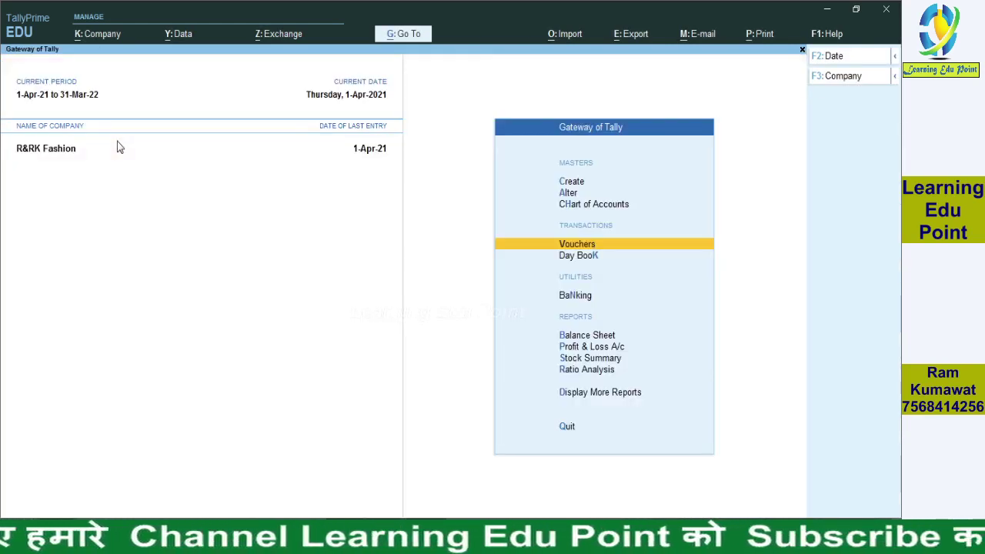
{"action": "key", "text": "Up"}
{"action": "key", "text": "Down"}
{"action": "key", "text": "Down"}
{"action": "key", "text": "Down"}
{"action": "key", "text": "Down"}
{"action": "key", "text": "Down"}
{"action": "key", "text": "Up"}
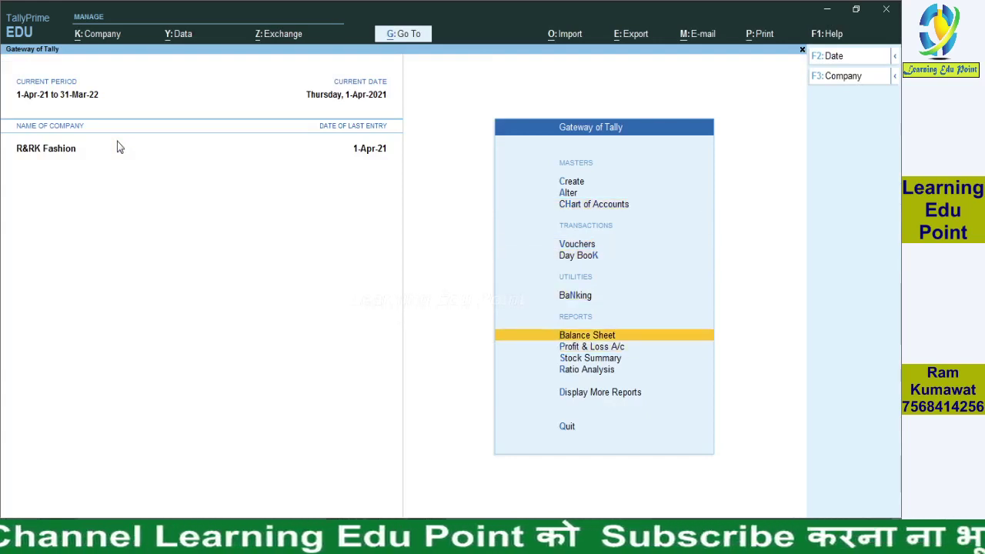
{"action": "key", "text": "Return"}
{"action": "key", "text": "Down"}
{"action": "key", "text": "Up"}
{"action": "key", "text": "shift+Return"}
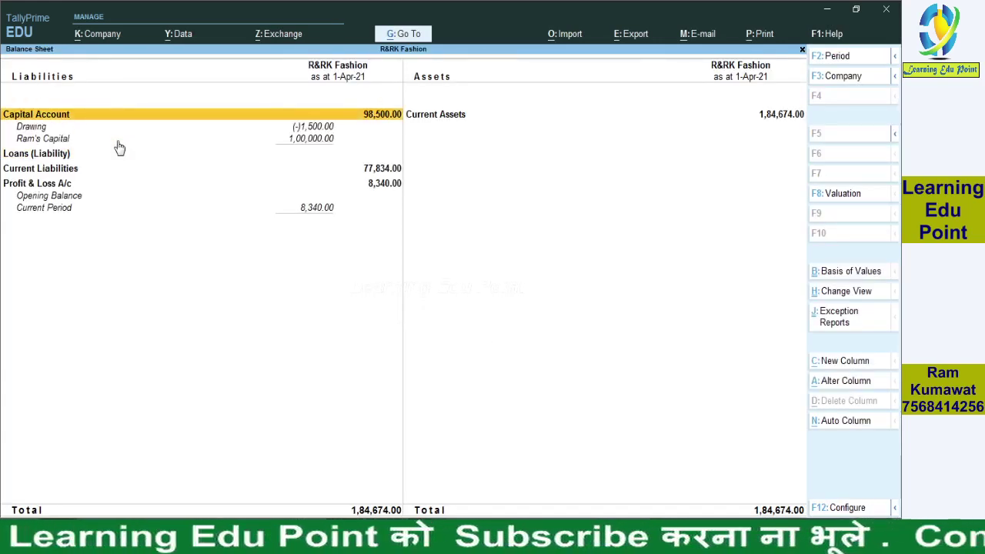
Step: Examine the Drawing and owner's capital lines against the Capital Account total in the Balance Sheet
{"action": "key", "text": "Down"}
{"action": "key", "text": "Down"}
{"action": "key", "text": "Up"}
{"action": "key", "text": "Up"}
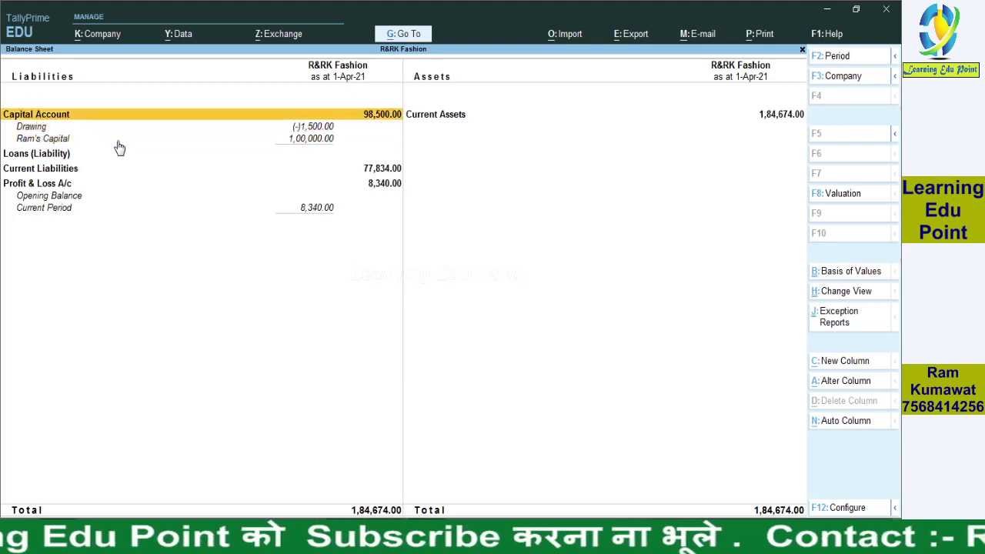
{"action": "key", "text": "Down"}
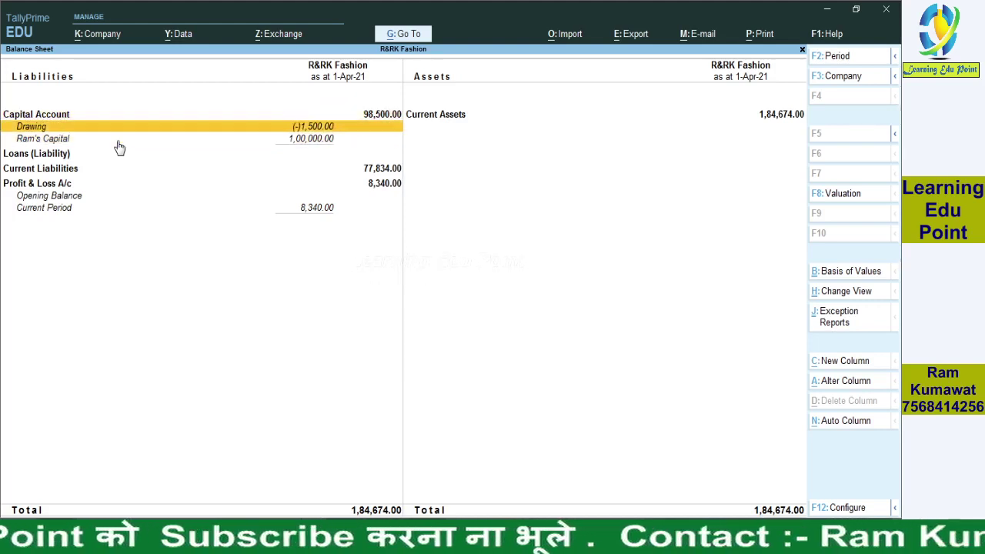
{"action": "key", "text": "Down"}
{"action": "key", "text": "Down"}
{"action": "key", "text": "Up"}
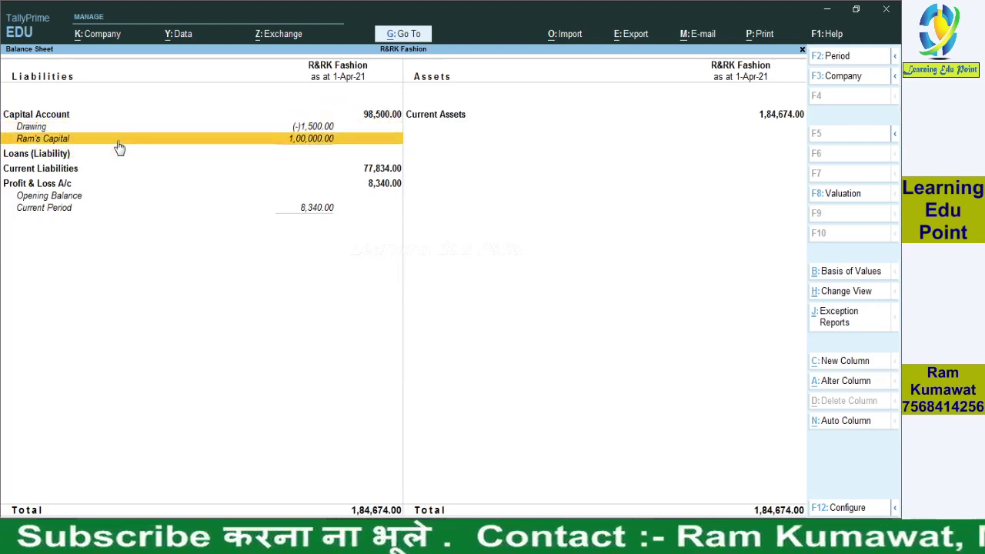
{"action": "key", "text": "Up"}
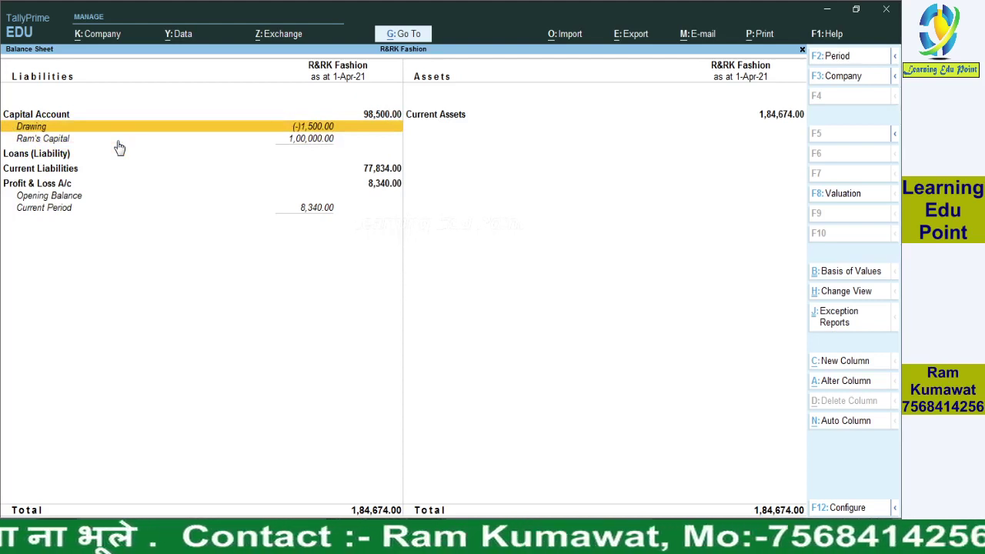
{"action": "key", "text": "Up"}
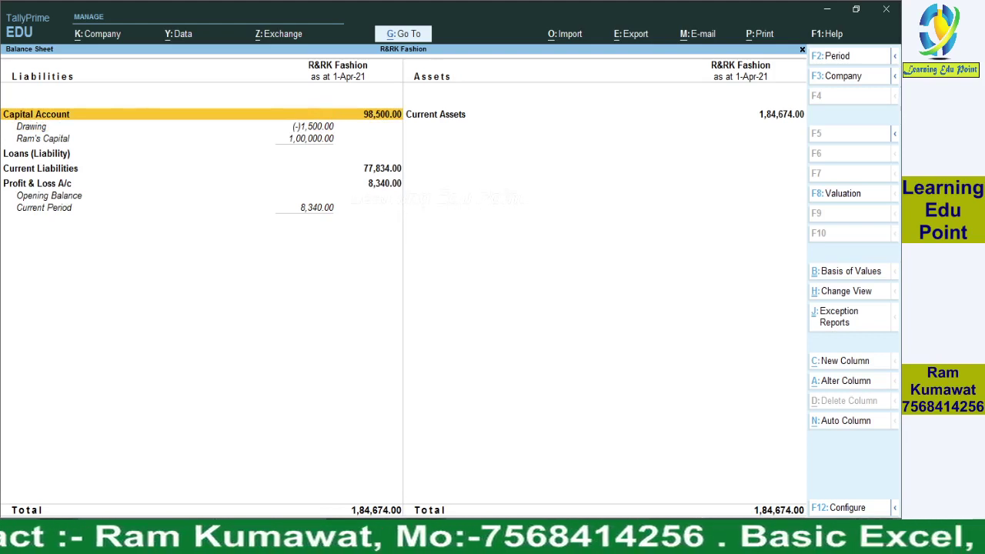
Step: Switch to the Word notes document 27 Capital Account Group in Tally Prime.docx
{"action": "mouse_move", "coordinate": [386, 543]}
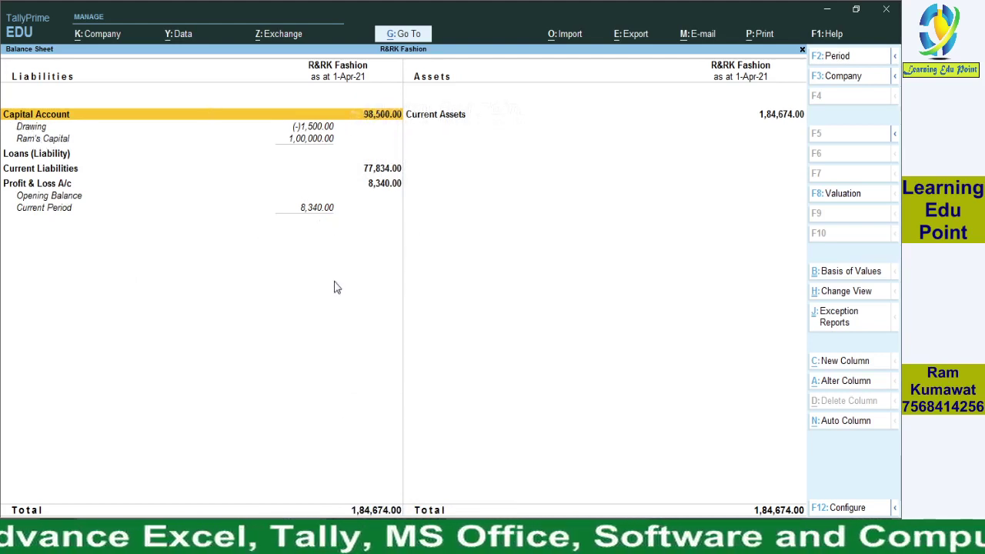
{"action": "mouse_move", "coordinate": [427, 542]}
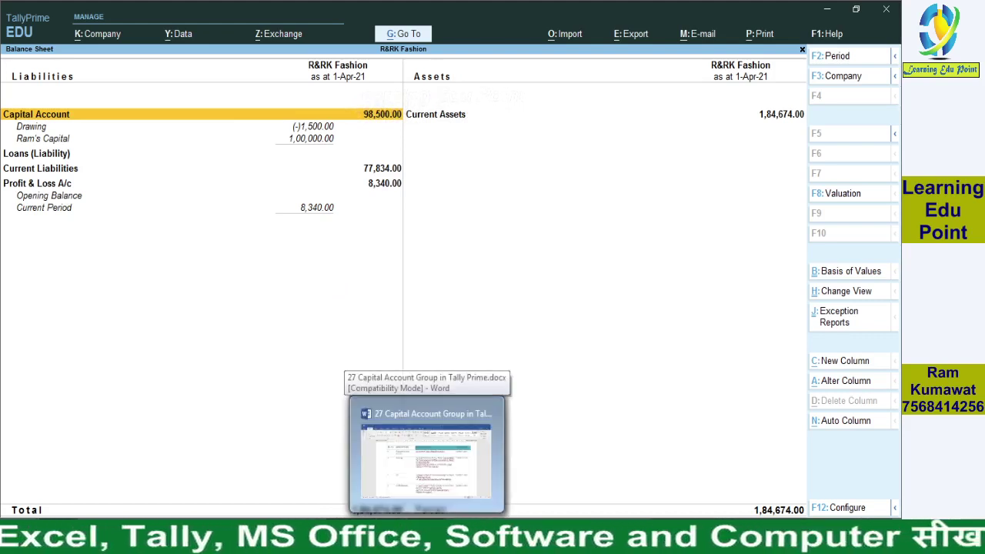